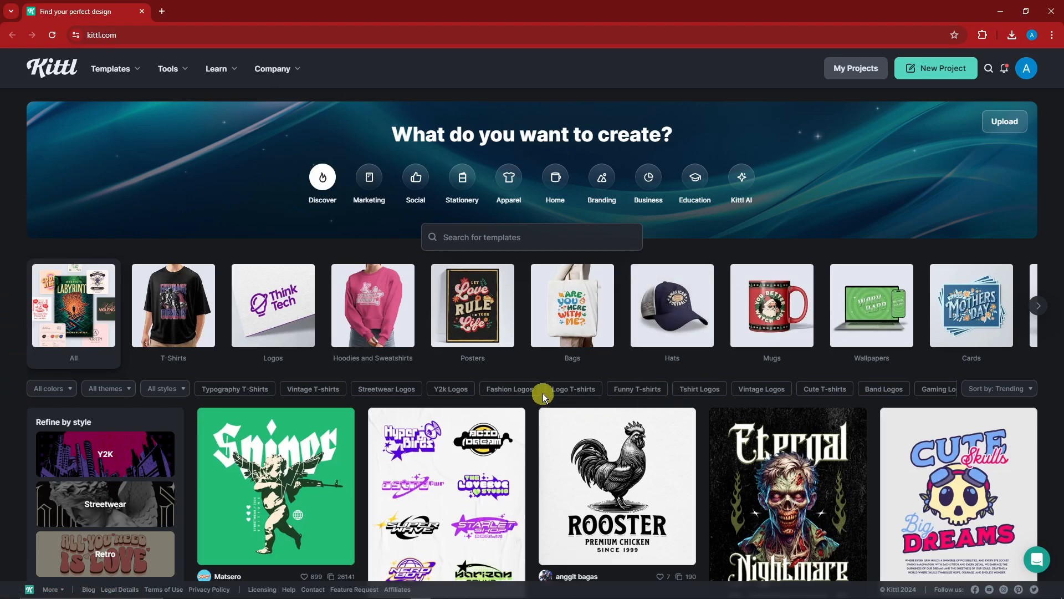
scroll(543, 387, down, 1)
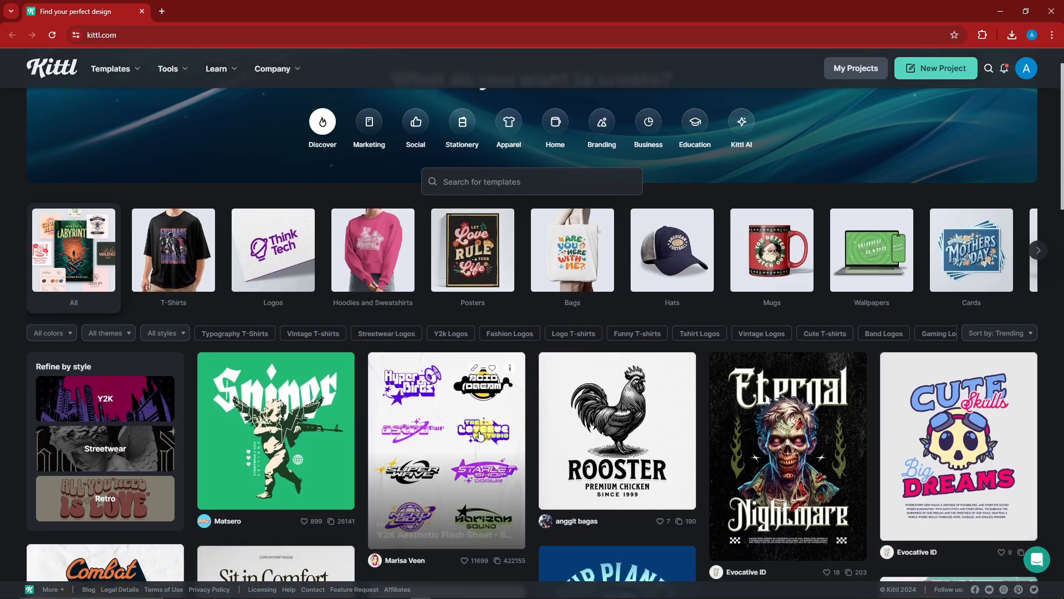
scroll(543, 387, up, 1)
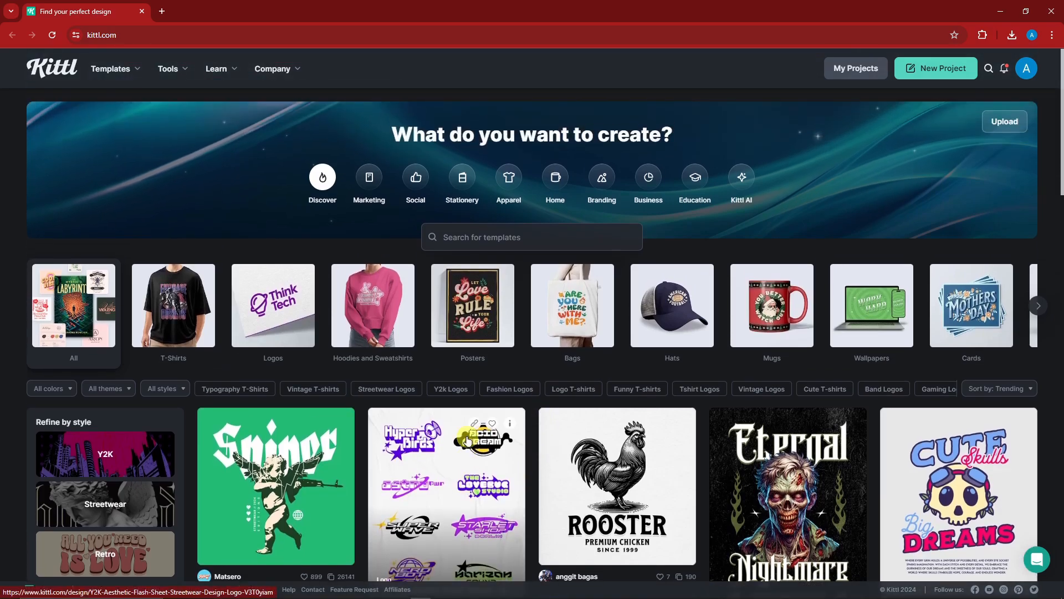
click(1026, 68)
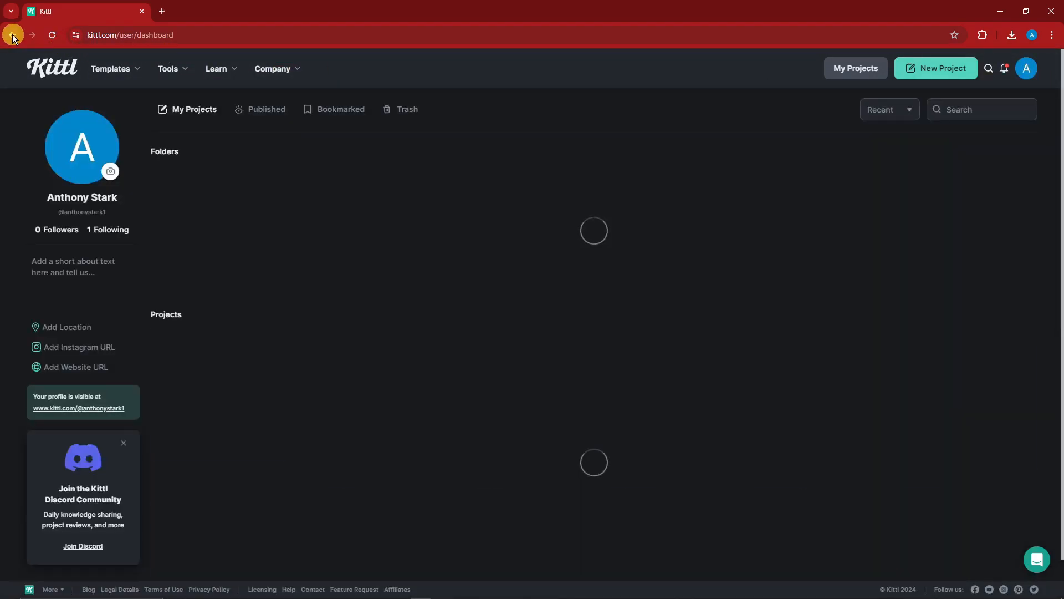
click(12, 34)
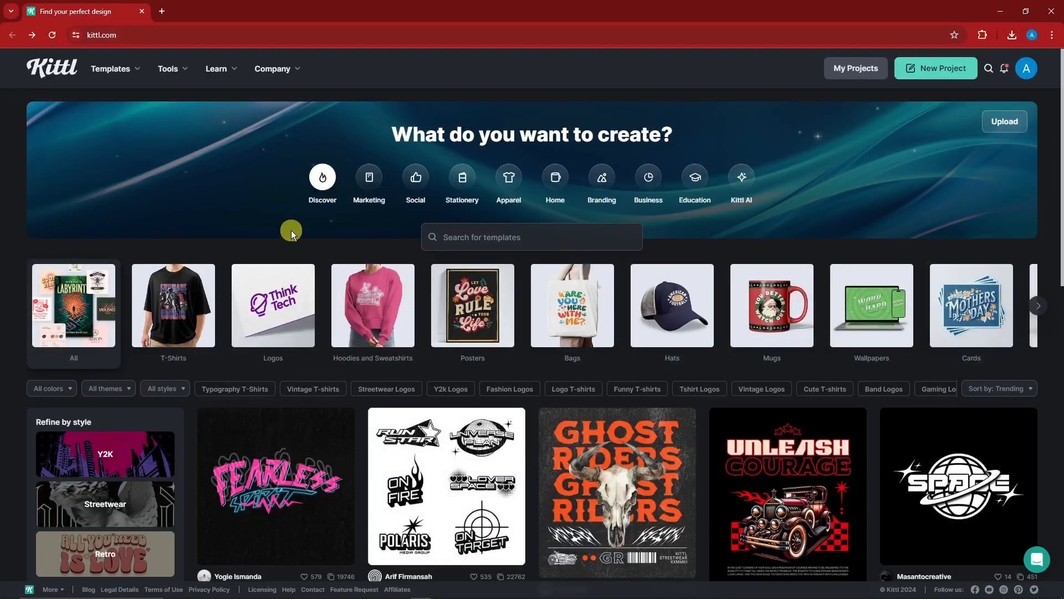
Show the Social template category and open its Etsy Banners templates
click(416, 178)
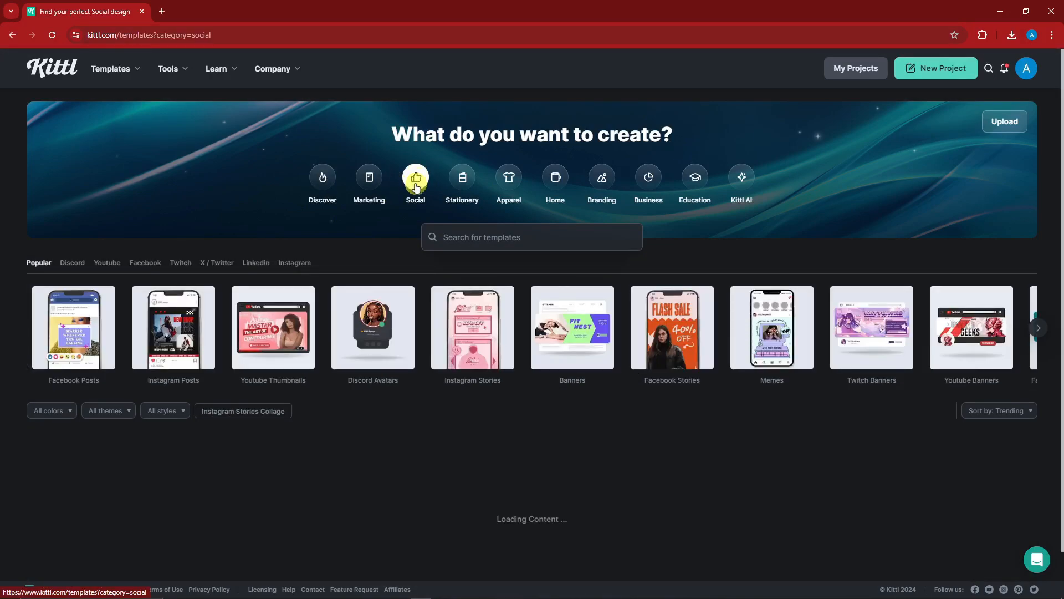
click(1040, 332)
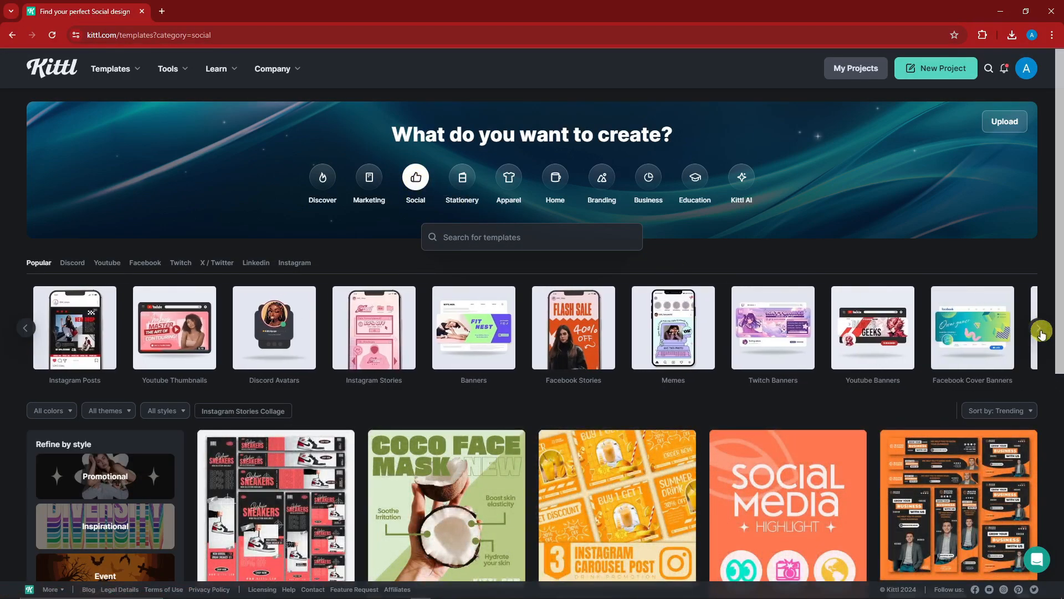
click(1040, 331)
click(1041, 332)
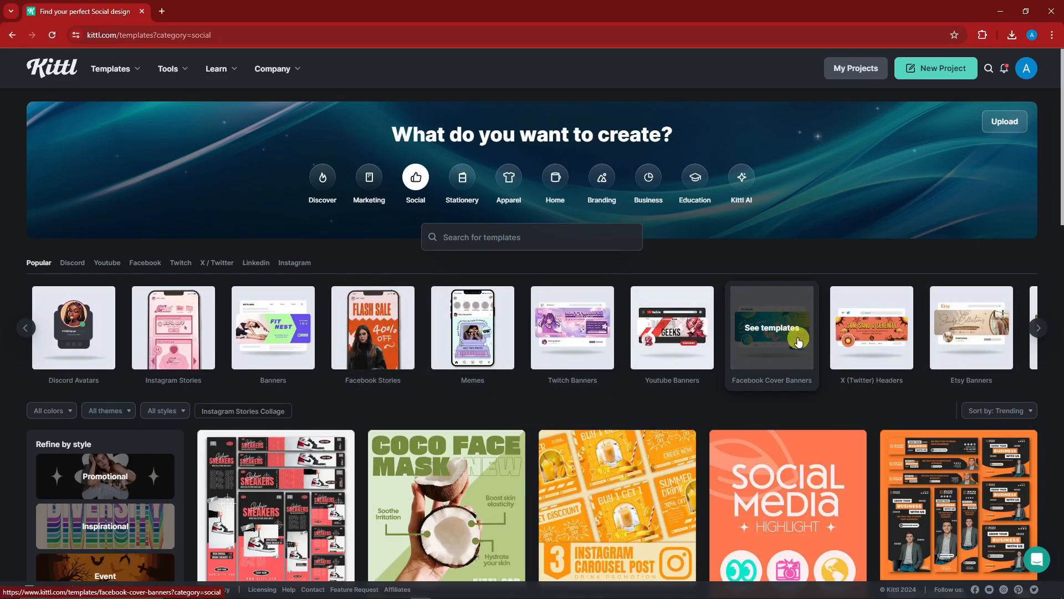
click(1040, 333)
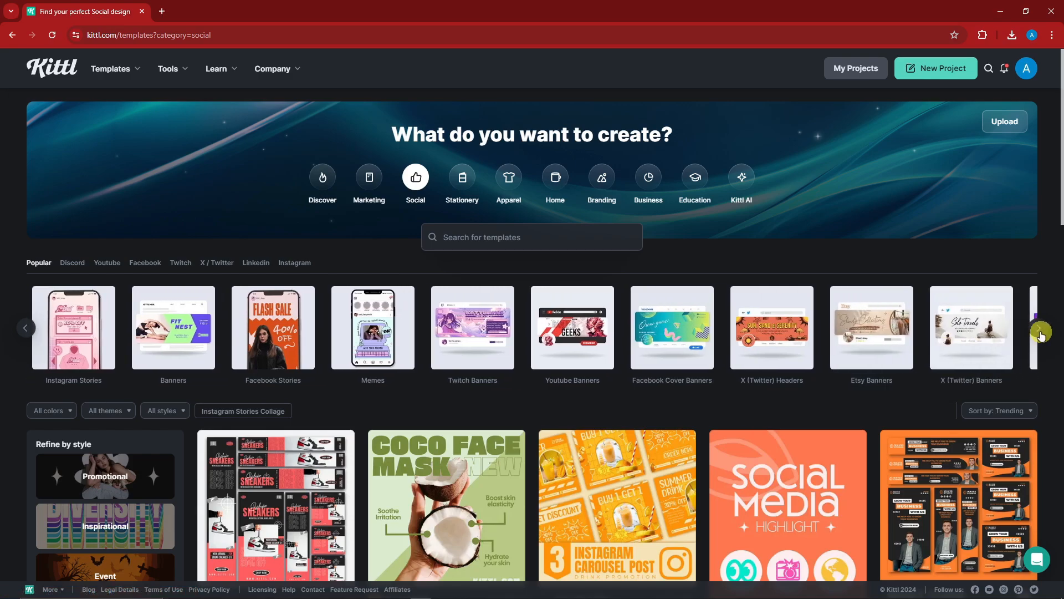
click(871, 348)
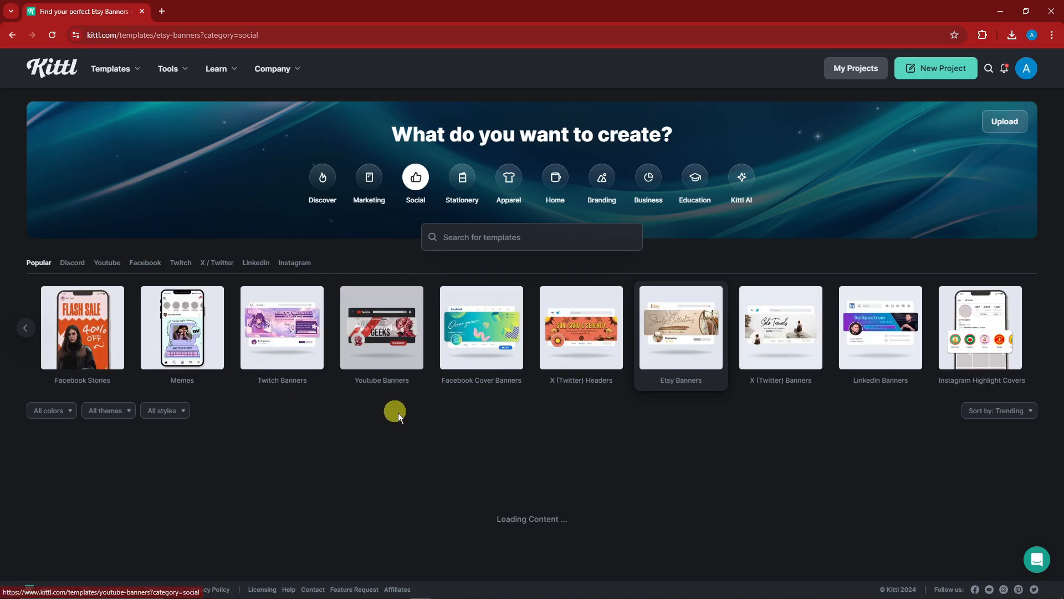
Look through the Etsy banner templates and open the Photography Etsy Banner template in the editor
scroll(434, 423, down, 1)
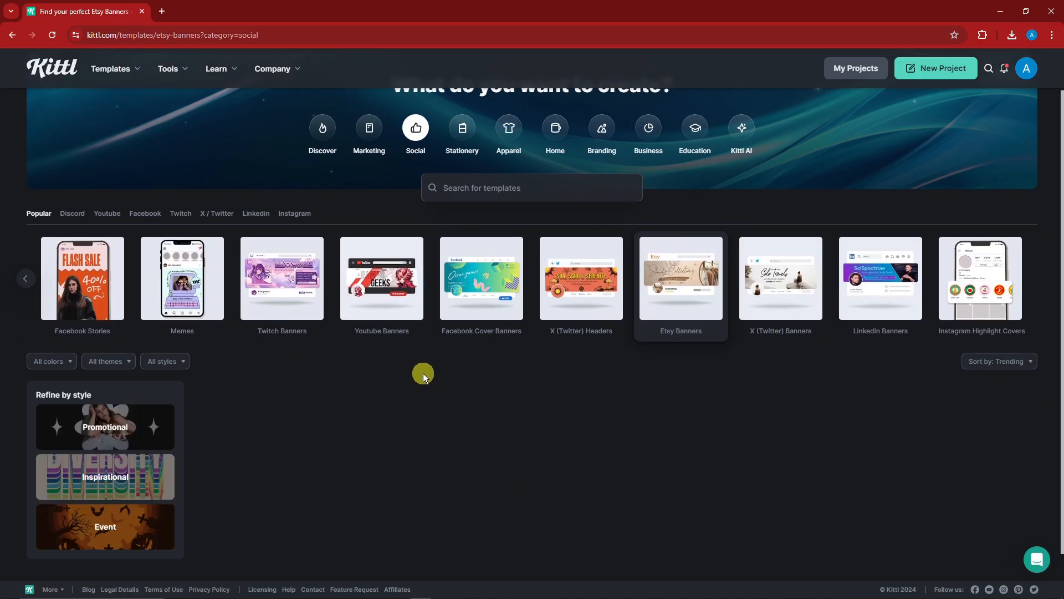
scroll(423, 373, down, 1)
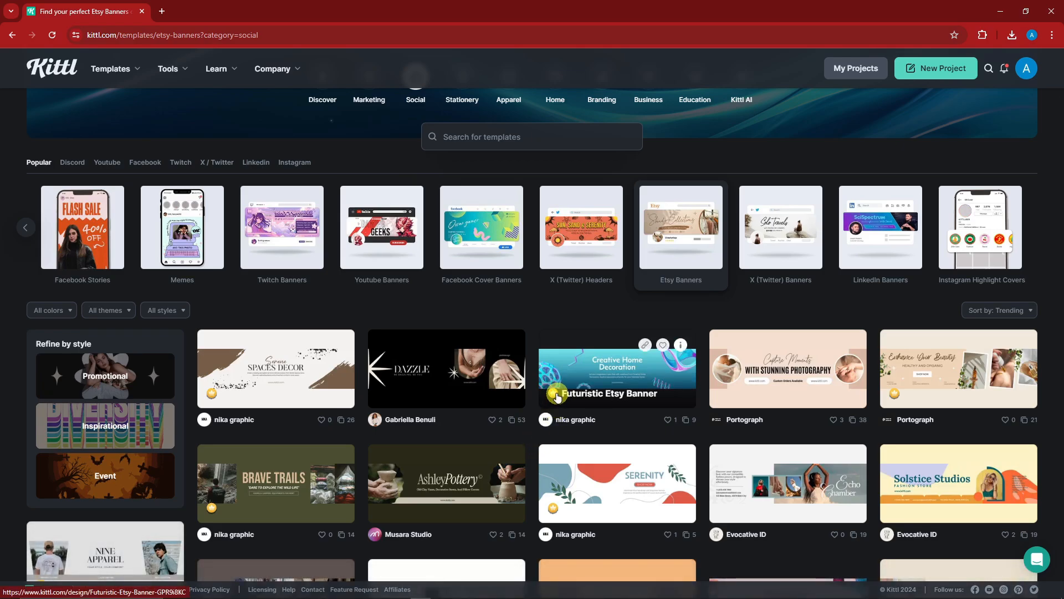
scroll(534, 392, down, 3)
scroll(534, 392, down, 1)
scroll(534, 376, up, 2)
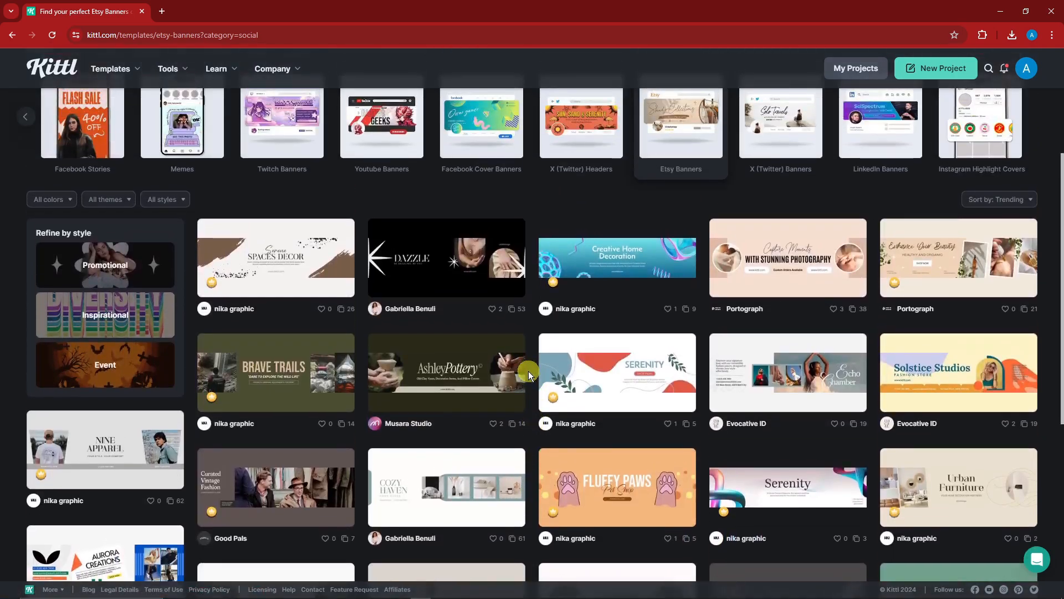
scroll(527, 371, down, 2)
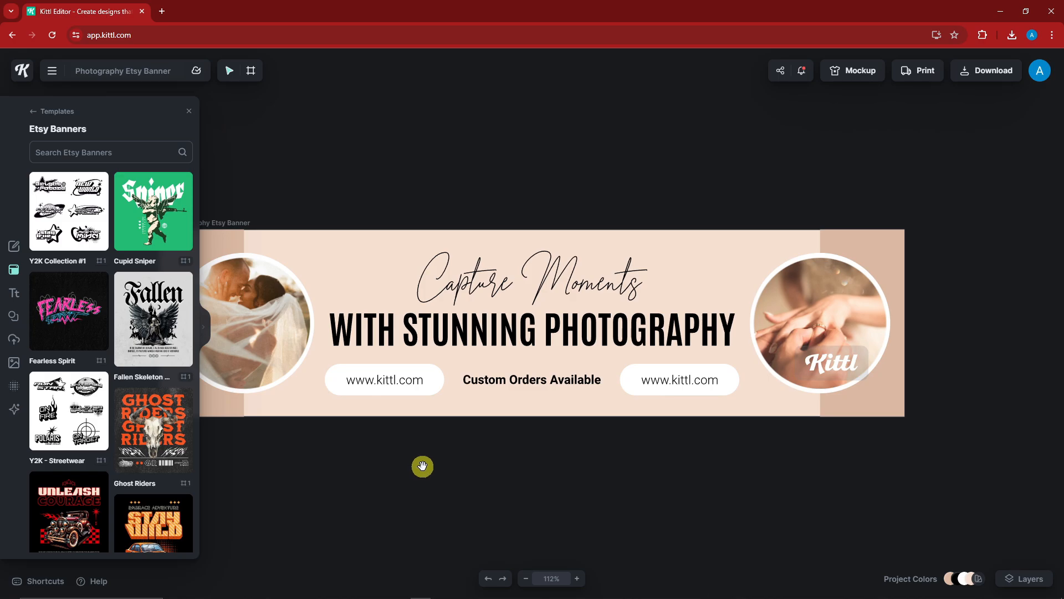
Bring the whole Photography Etsy Banner into view on the canvas at 100% zoom
drag(454, 459, 527, 446)
scroll(514, 446, down, 2)
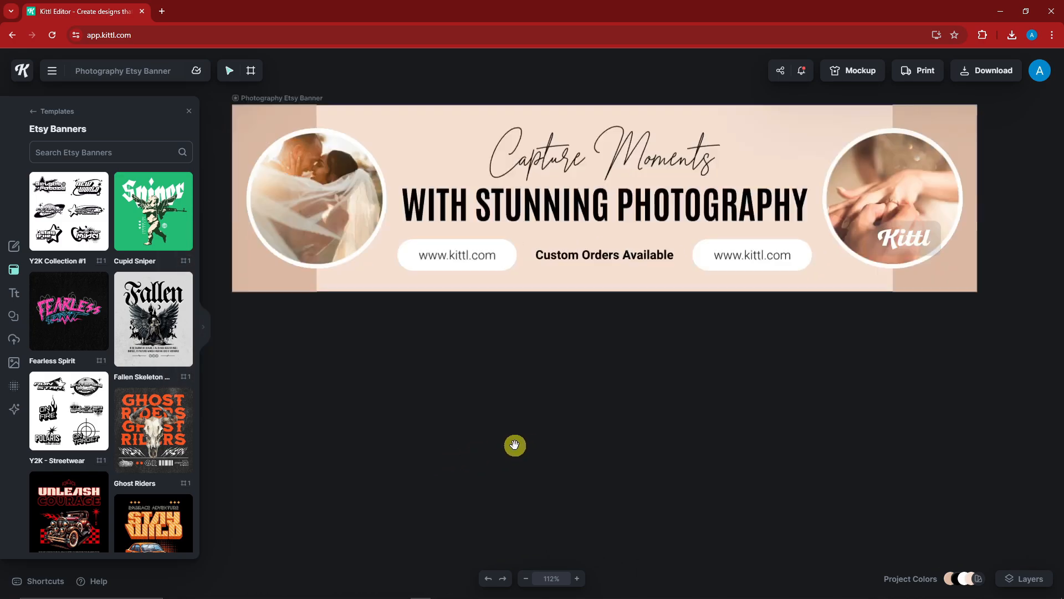
scroll(514, 446, up, 2)
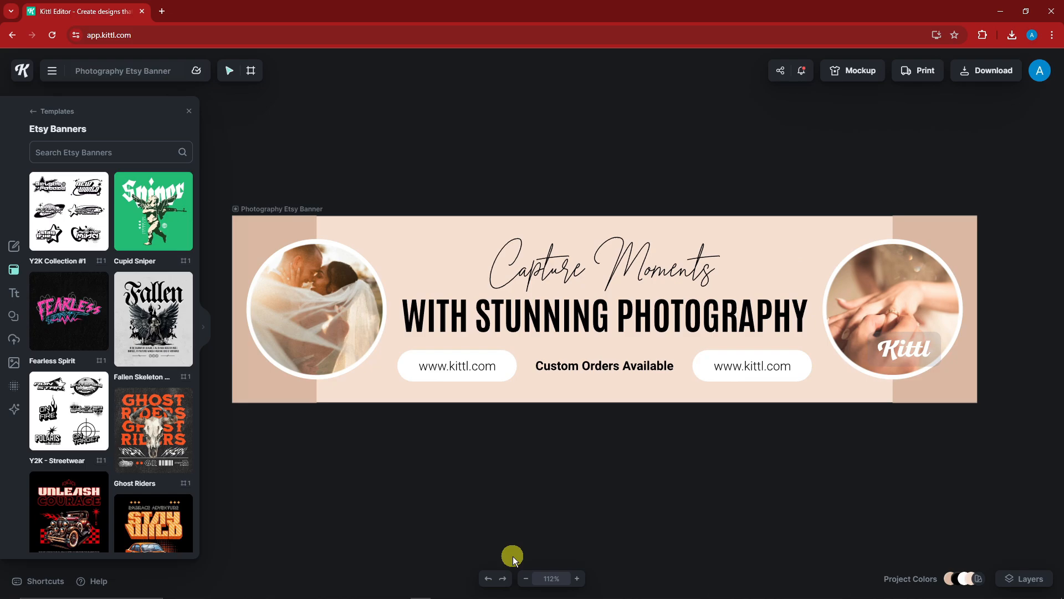
click(525, 578)
click(578, 579)
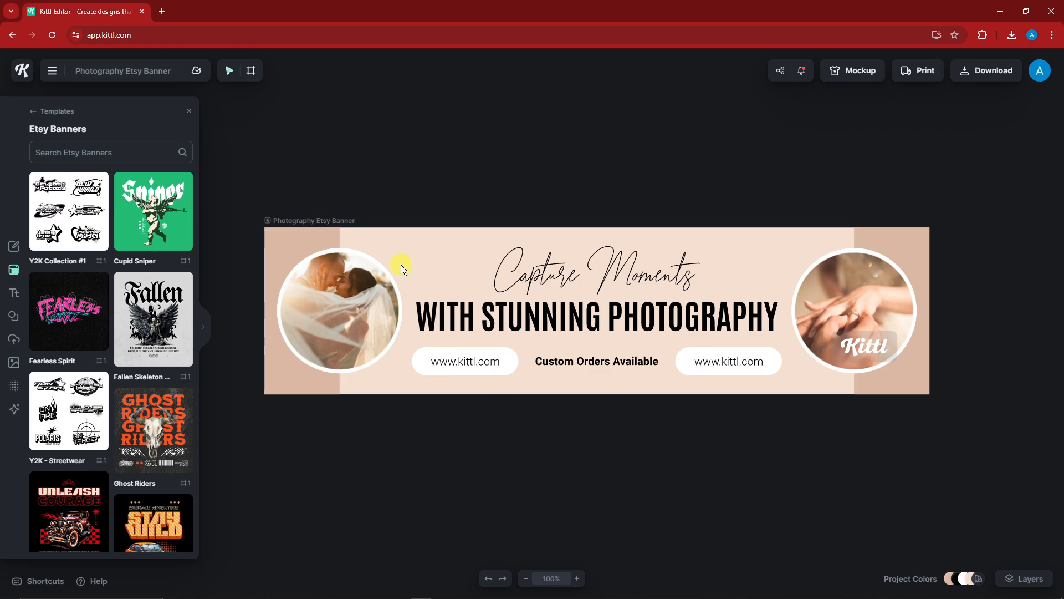
click(274, 241)
click(504, 232)
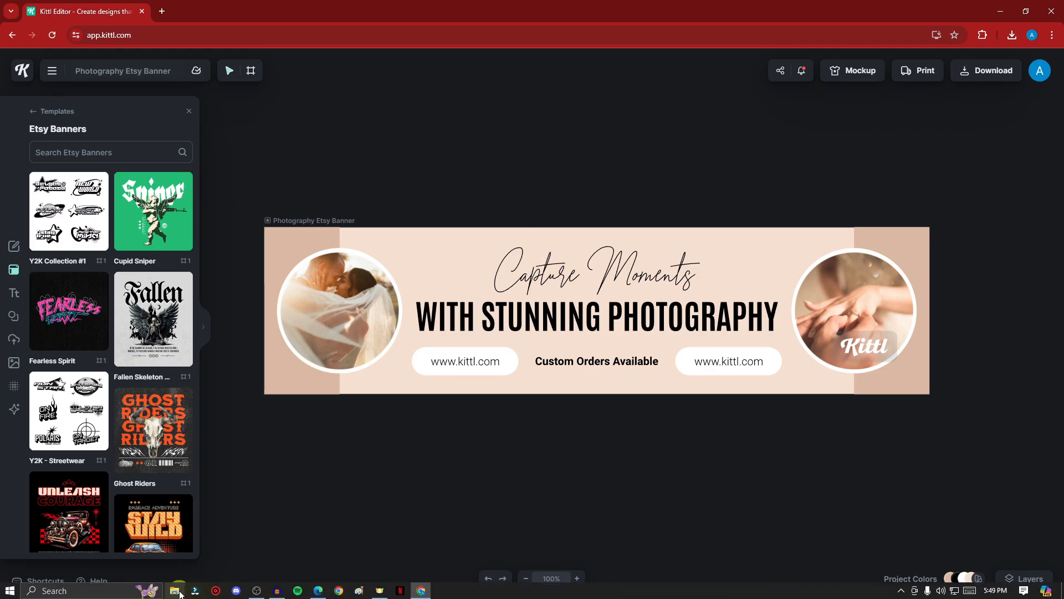
Upload the phone case image from the computer's Desktop folder onto the canvas
click(177, 590)
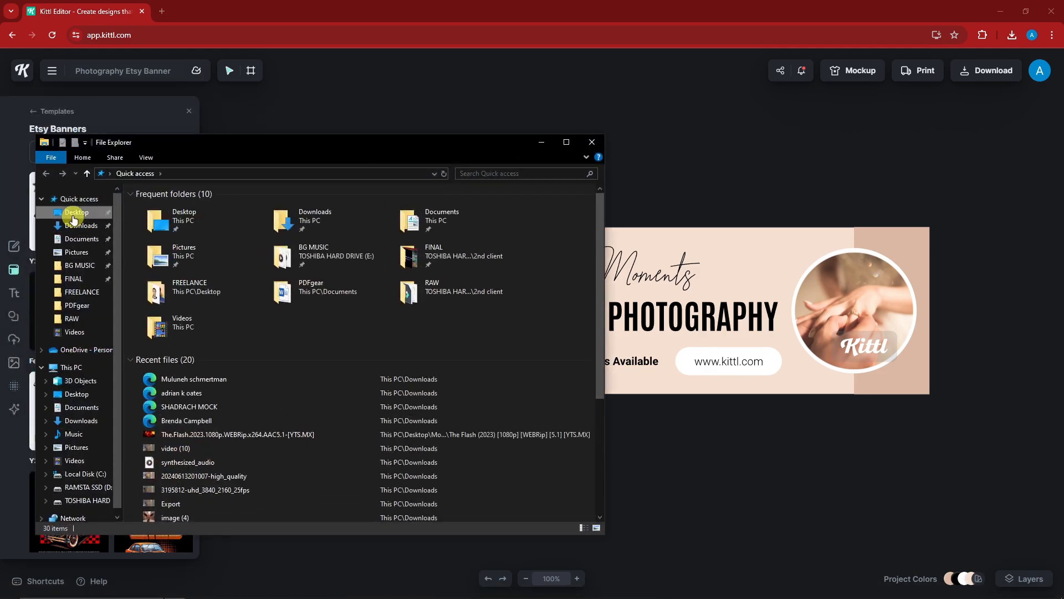
click(78, 212)
drag(418, 147, 303, 177)
drag(249, 257, 445, 204)
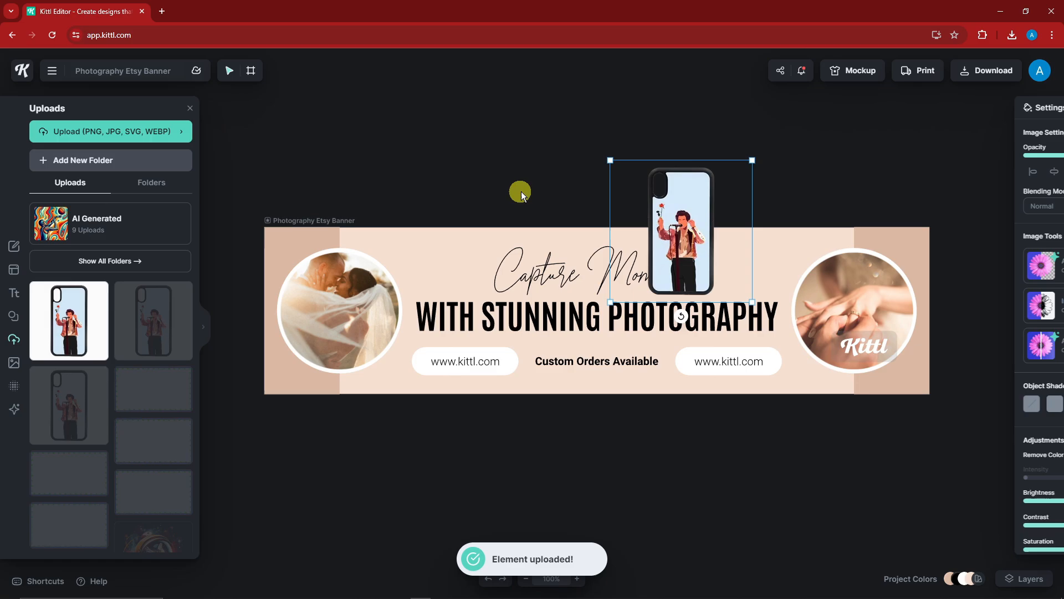
Enlarge the phone case image and place it above the banner's right end
drag(742, 193, 782, 234)
mouse_move(713, 159)
mouse_down()
mouse_move(688, 169)
mouse_move(684, 161)
mouse_move(718, 166)
mouse_move(698, 148)
mouse_up()
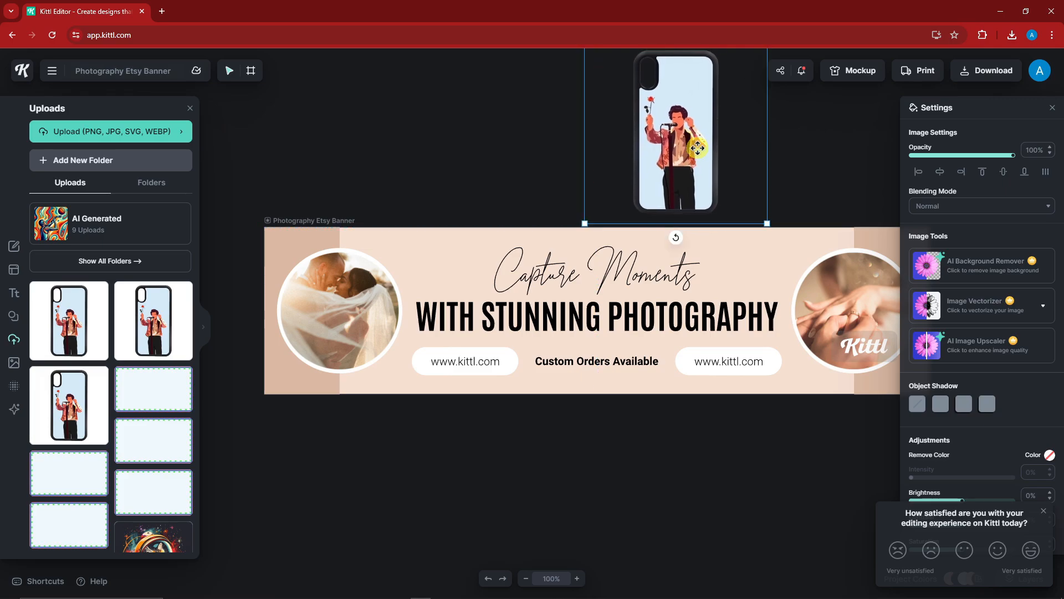
drag(831, 170, 798, 236)
drag(667, 232, 847, 183)
click(565, 197)
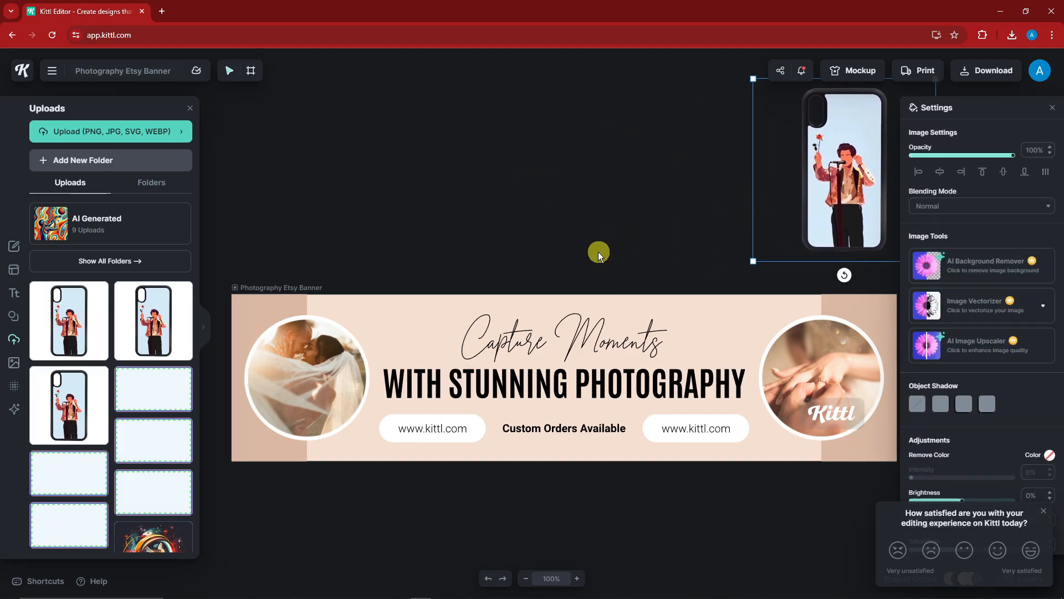
Select the two circular photo groups in turn, and move the phone case image above the middle of the banner
scroll(665, 488, down, 2)
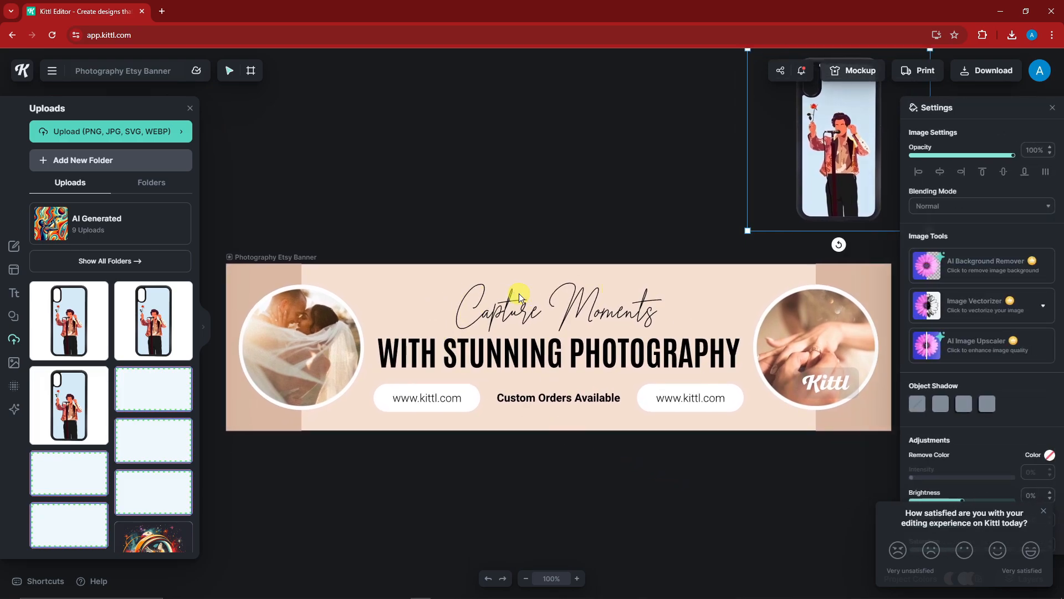
click(530, 293)
click(366, 363)
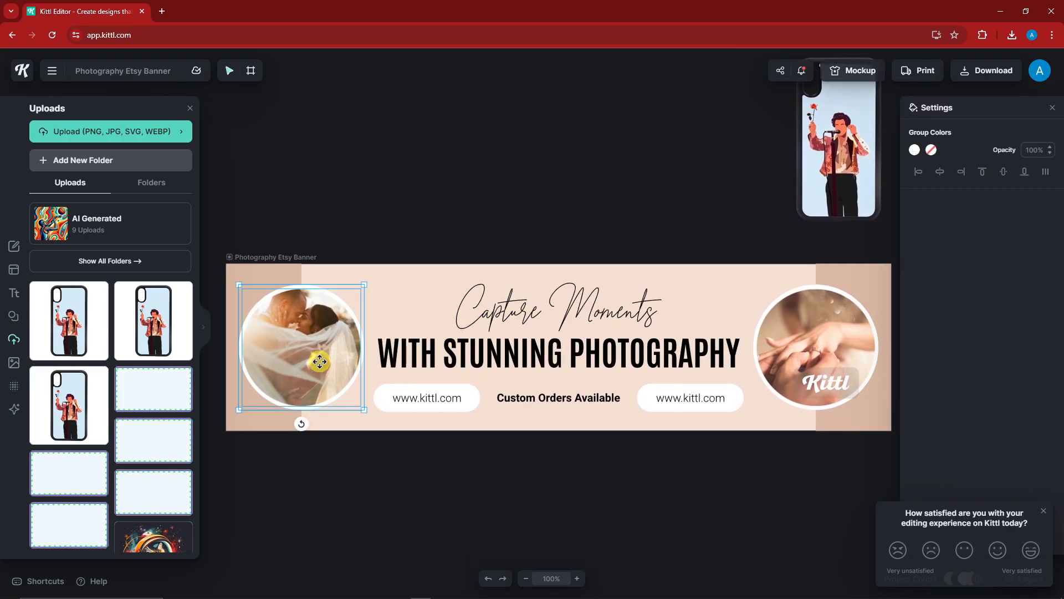
click(779, 354)
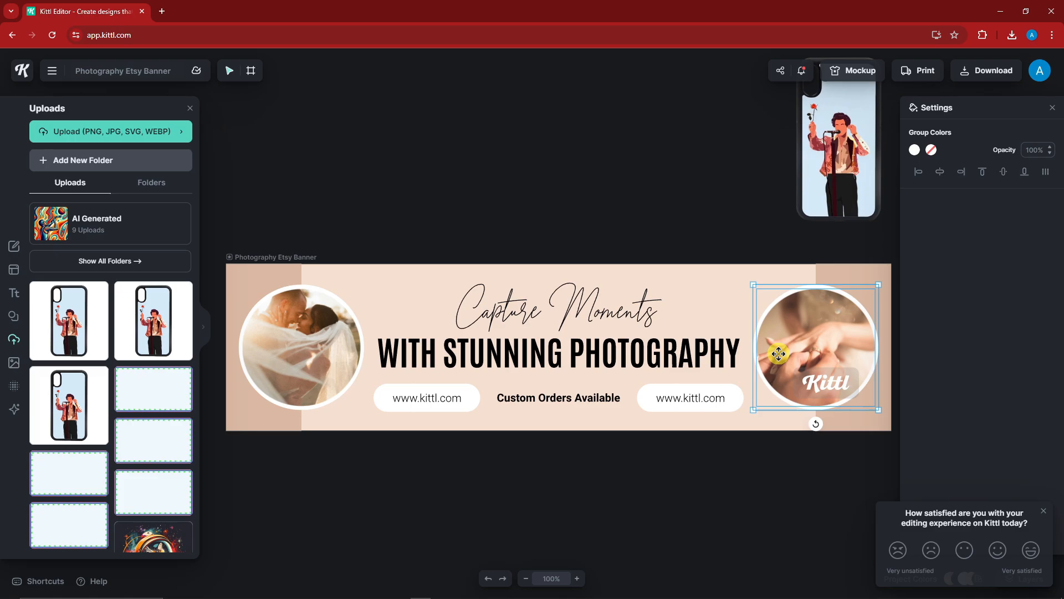
click(314, 364)
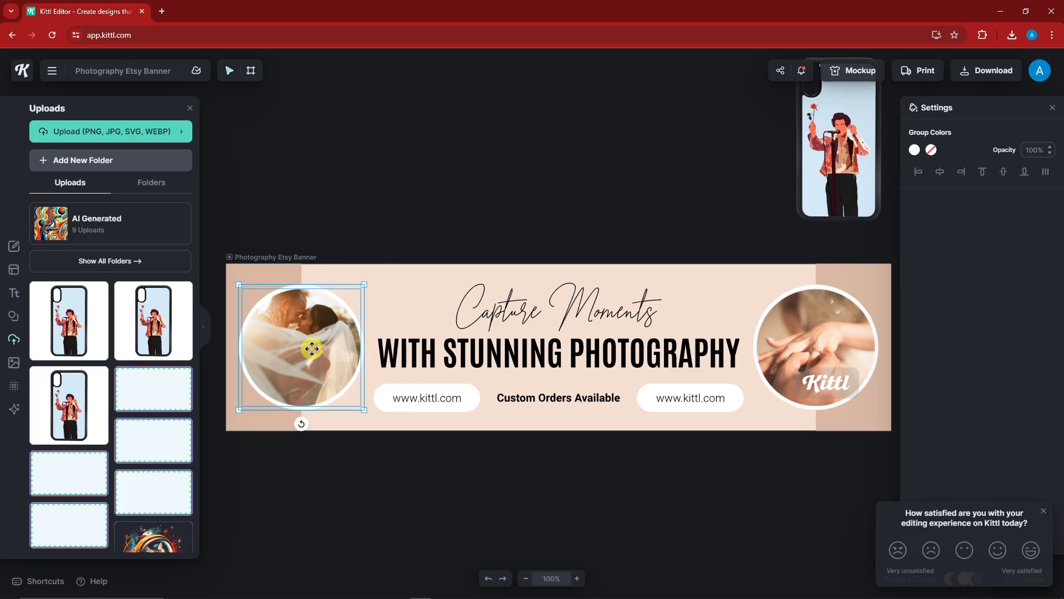
click(863, 140)
drag(852, 161, 636, 167)
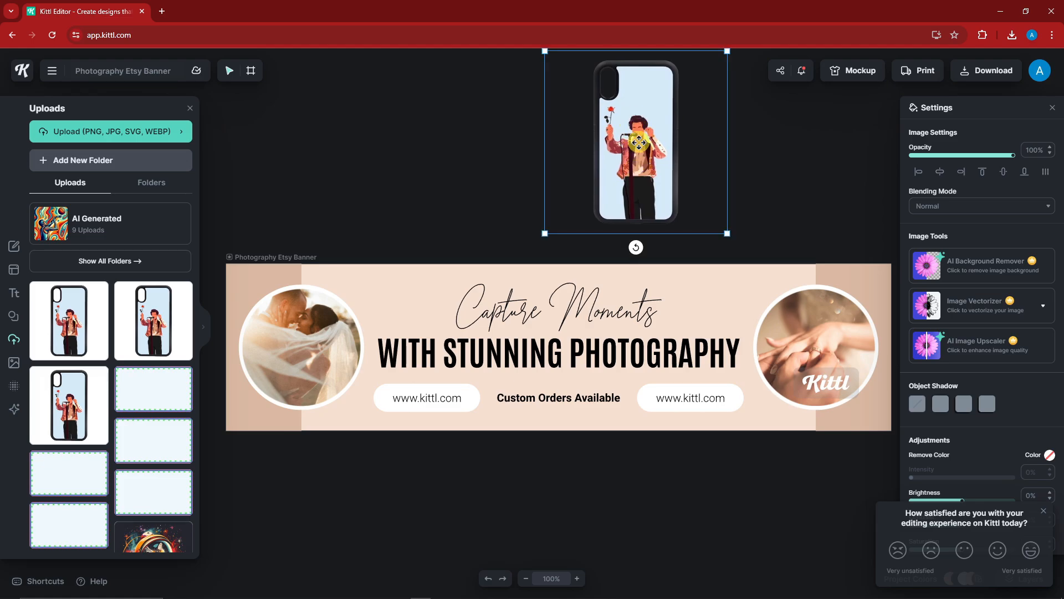
Open the AI Generated uploads folder, look through its images and dismiss the satisfaction survey
click(134, 233)
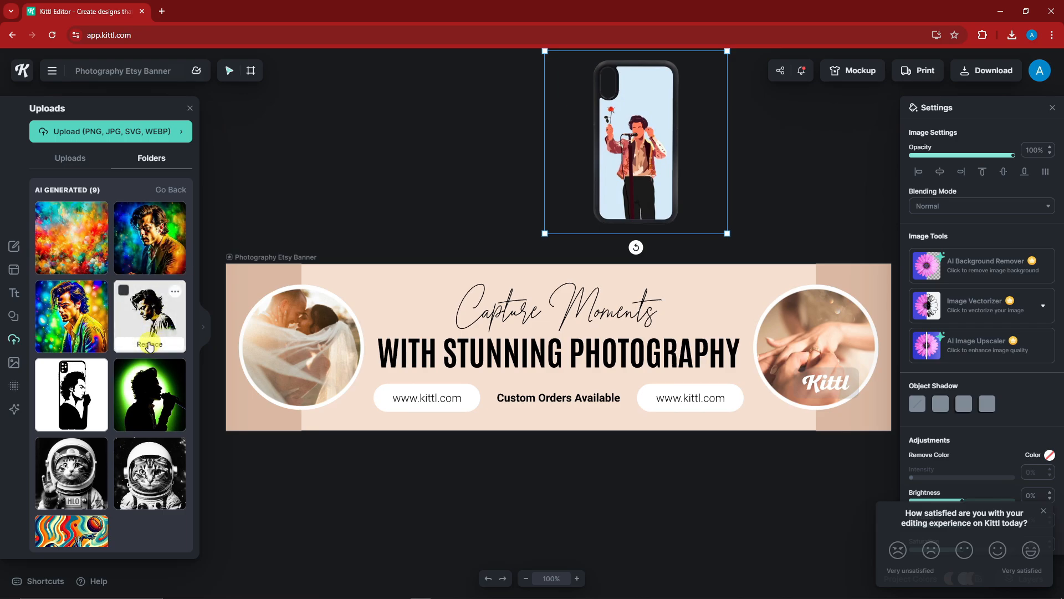
scroll(147, 348, down, 2)
scroll(147, 349, up, 2)
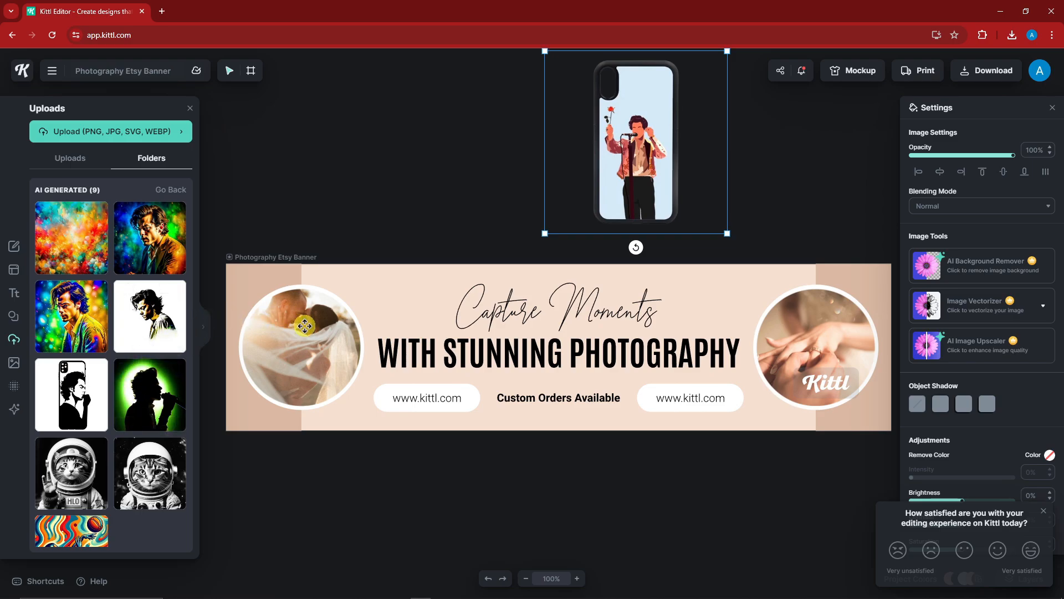
click(391, 198)
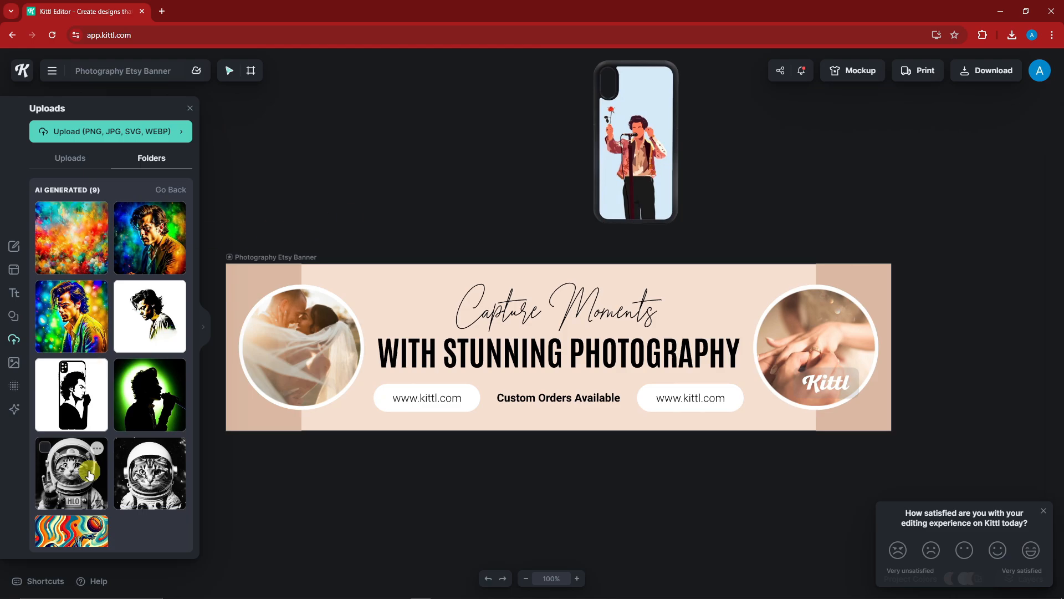
scroll(90, 471, down, 1)
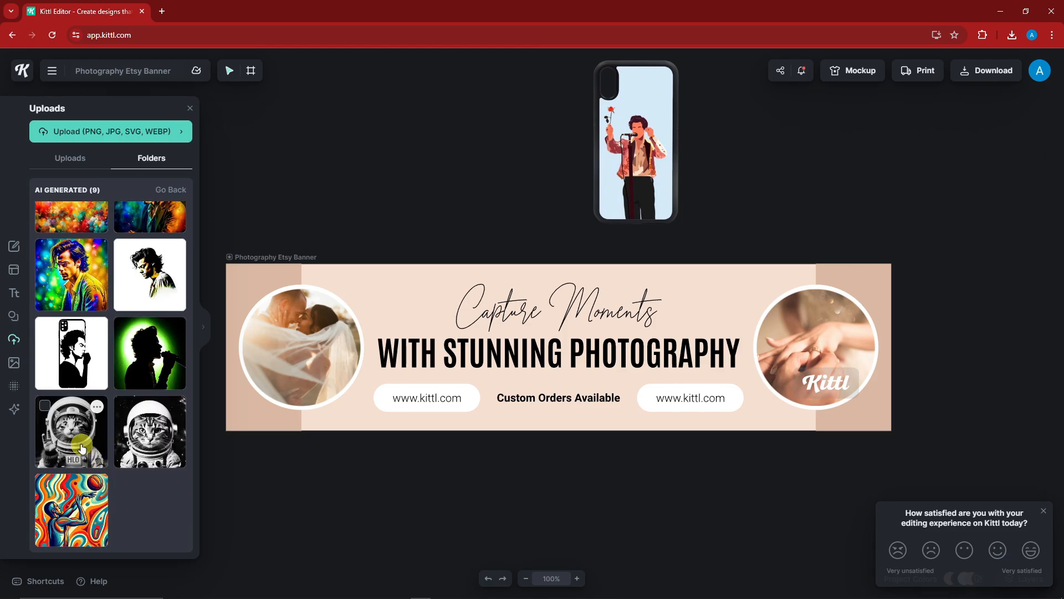
click(1046, 511)
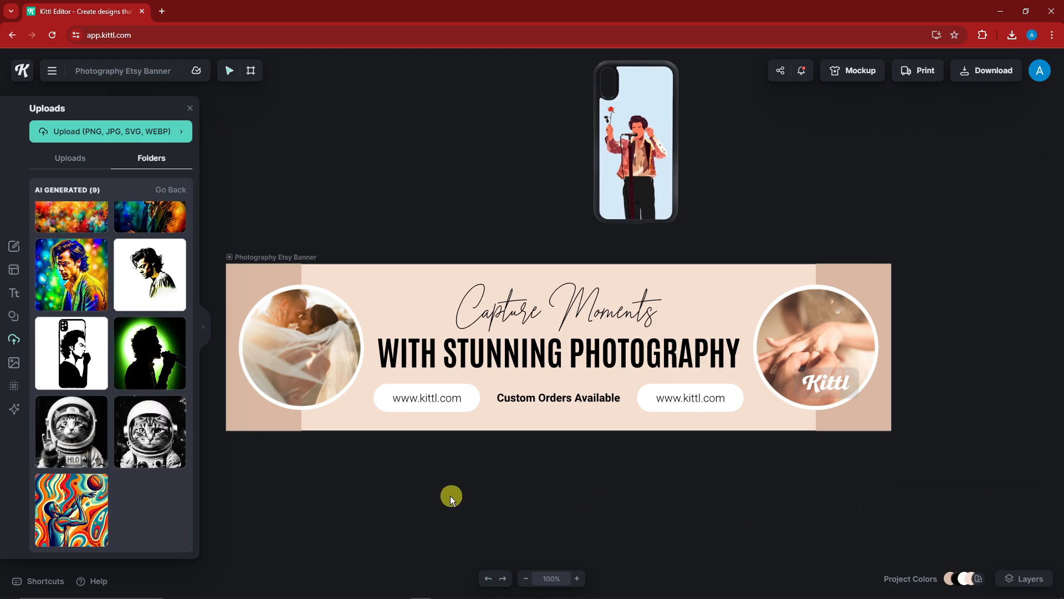
click(301, 339)
right_click(301, 337)
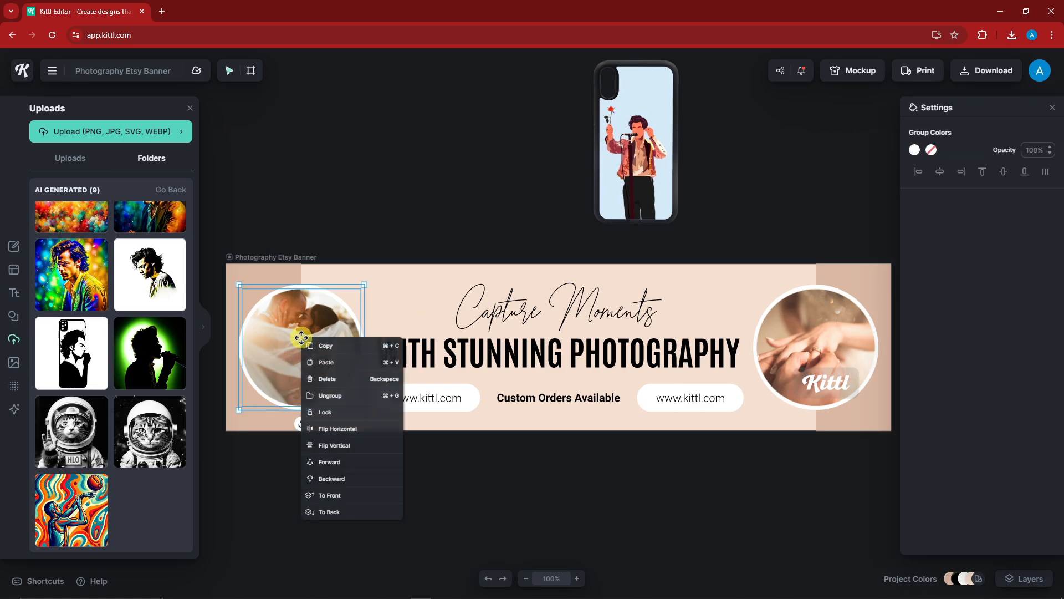
click(442, 493)
Add the colorful yellow-jacket portrait from the AI Generated folder, place it above the banner beside the phone case, and nudge the left circular photo right and down
click(288, 332)
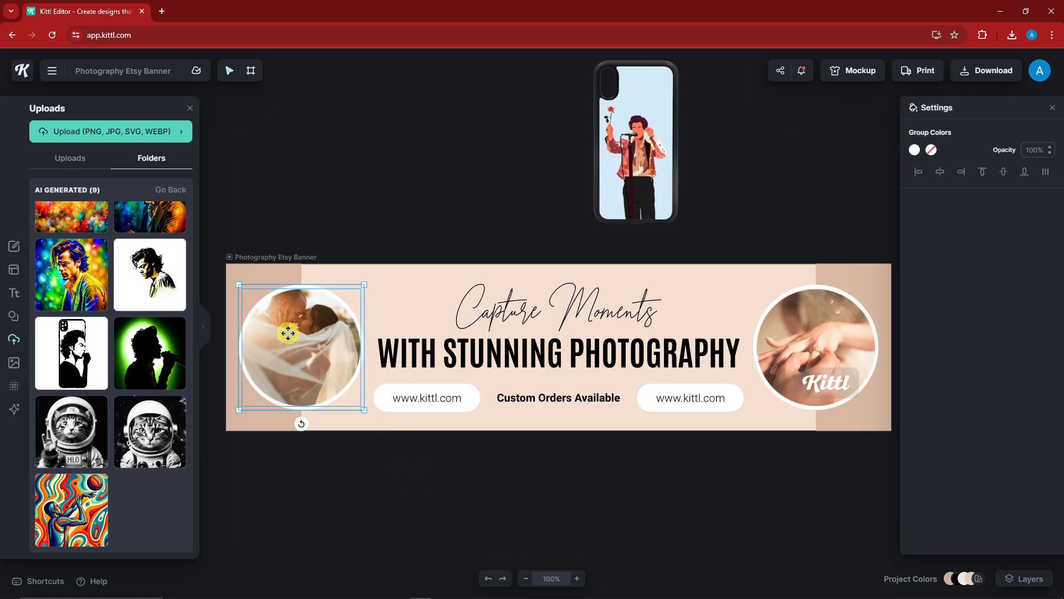
click(76, 273)
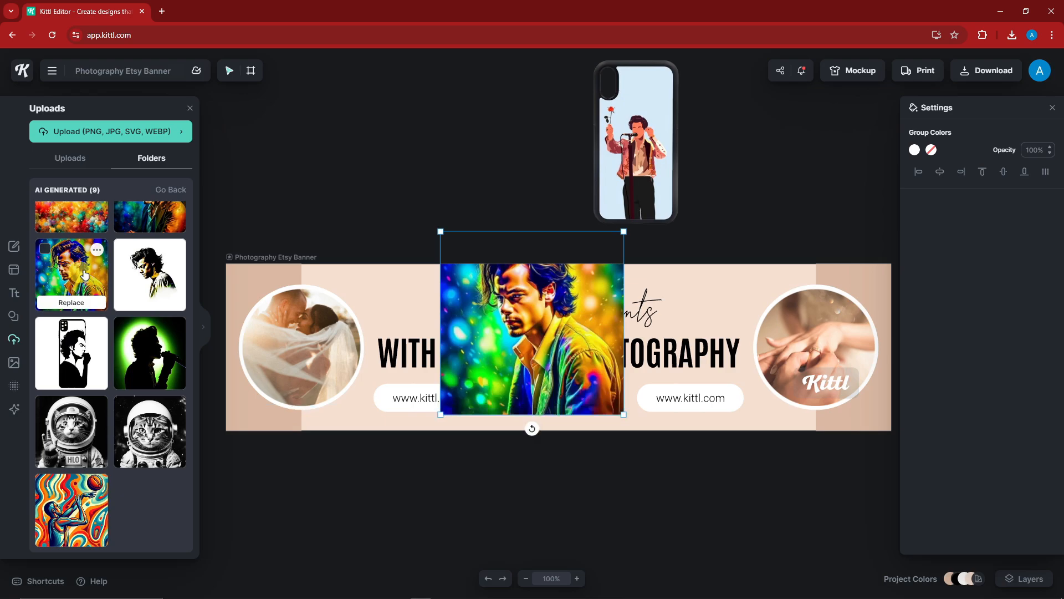
drag(510, 322, 444, 158)
drag(327, 333, 336, 340)
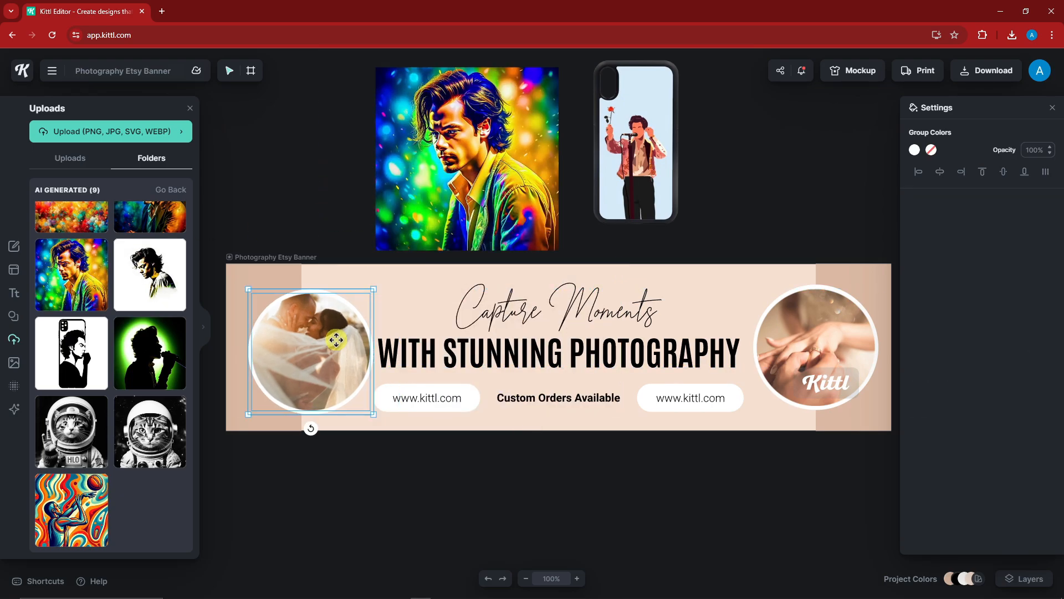
Replace the couple photo in the left circular frame with the yellow-jacket portrait, releasing the mask and deleting the old photo
mouse_move(433, 145)
mouse_down()
mouse_move(401, 148)
mouse_move(442, 136)
mouse_up()
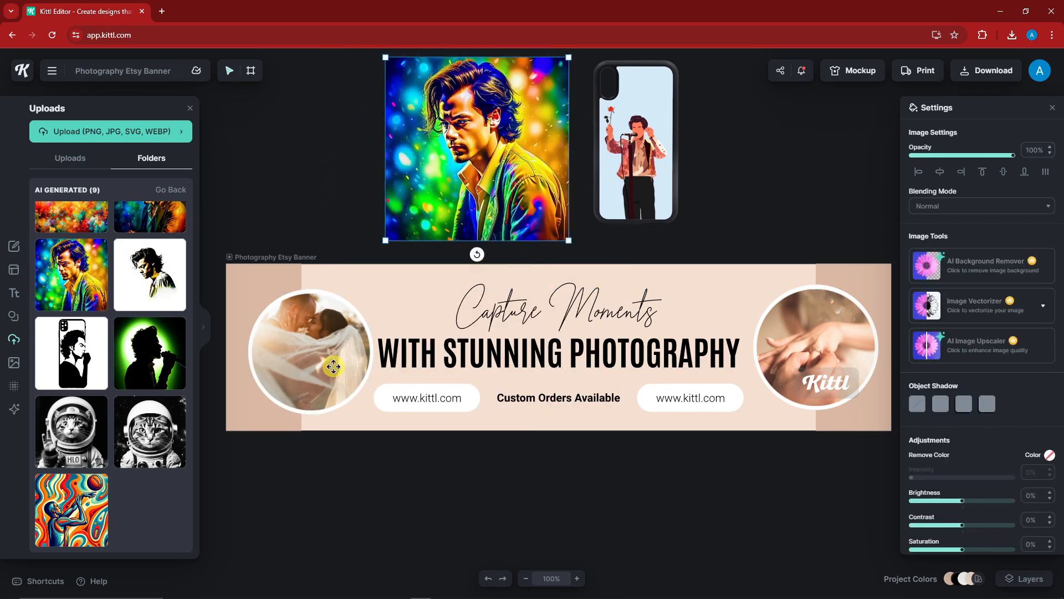
drag(333, 363, 324, 366)
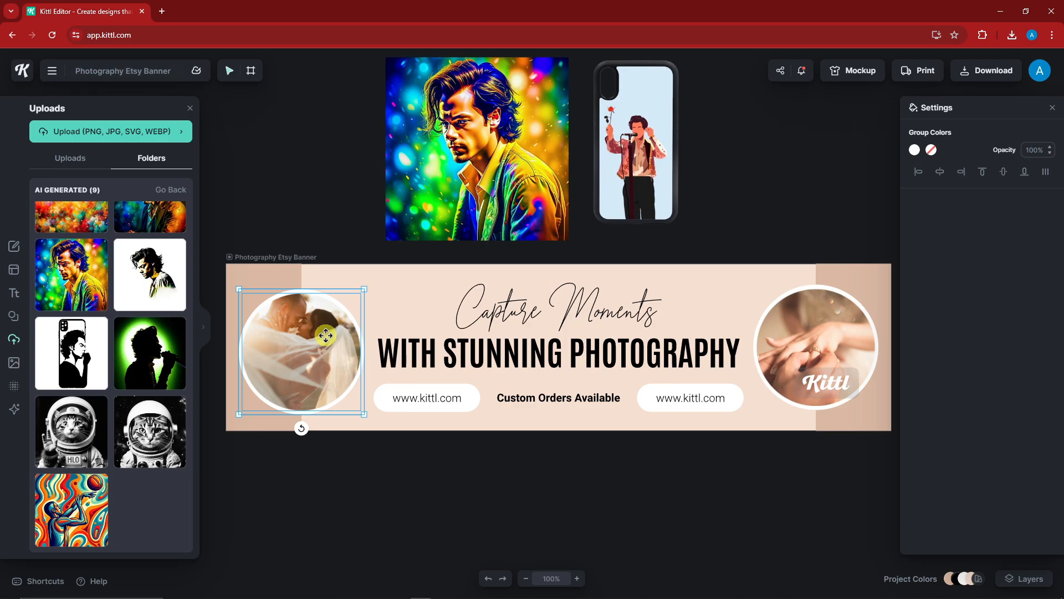
double_click(325, 335)
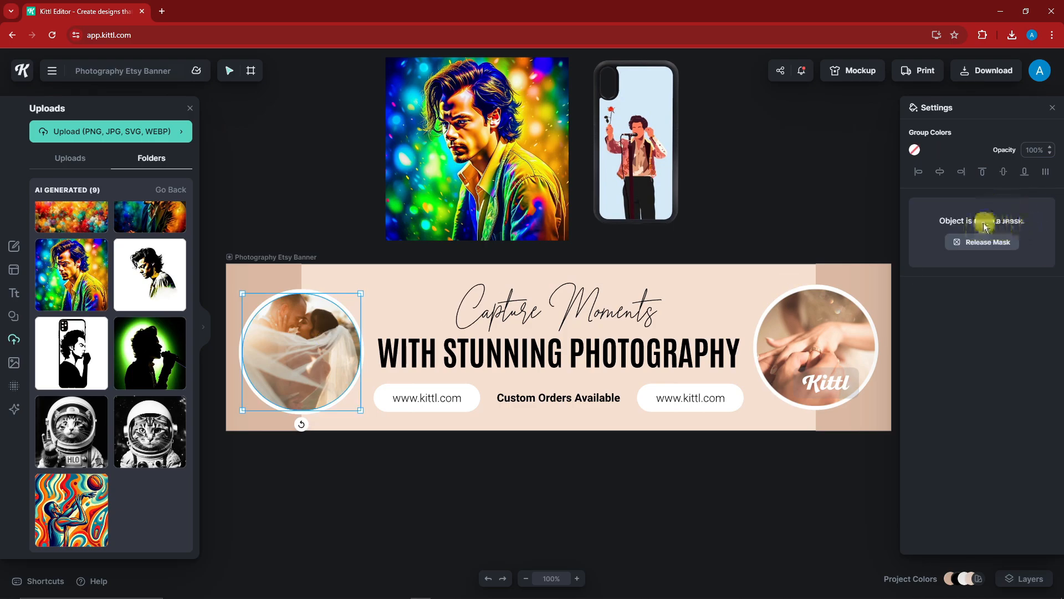
click(974, 242)
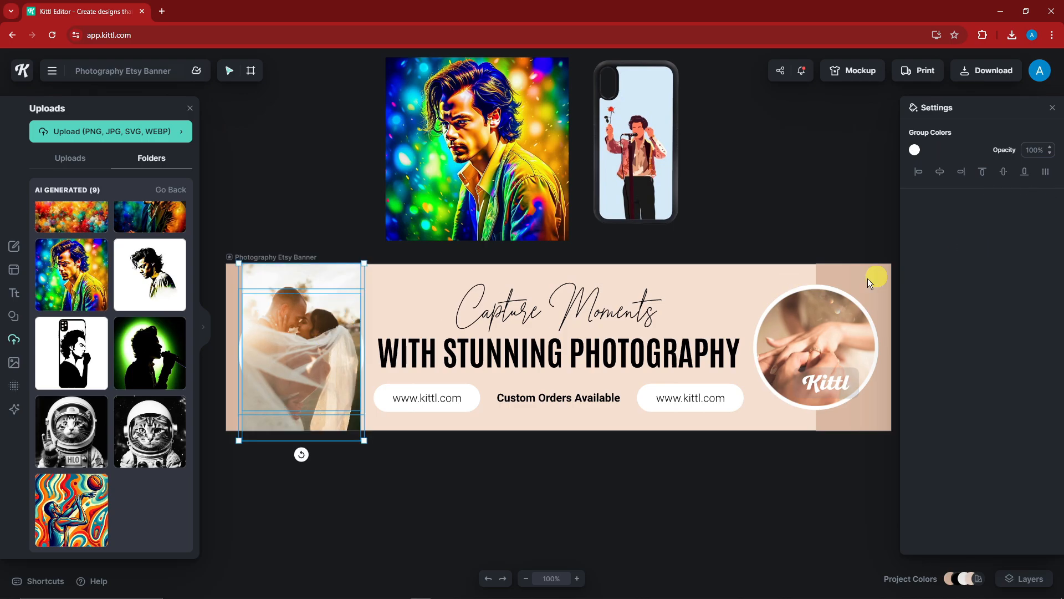
click(309, 284)
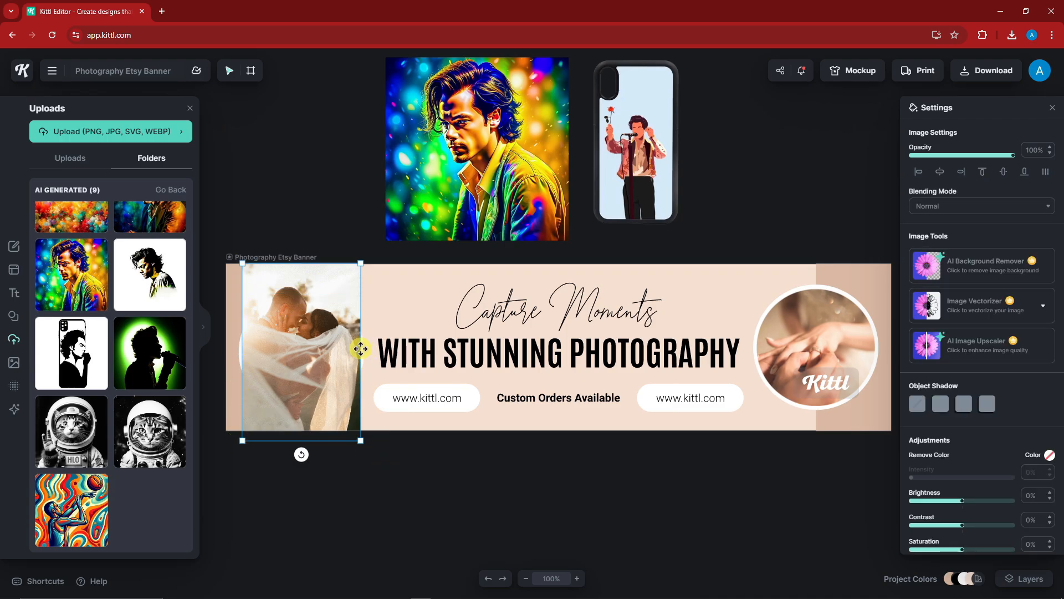
key(Delete)
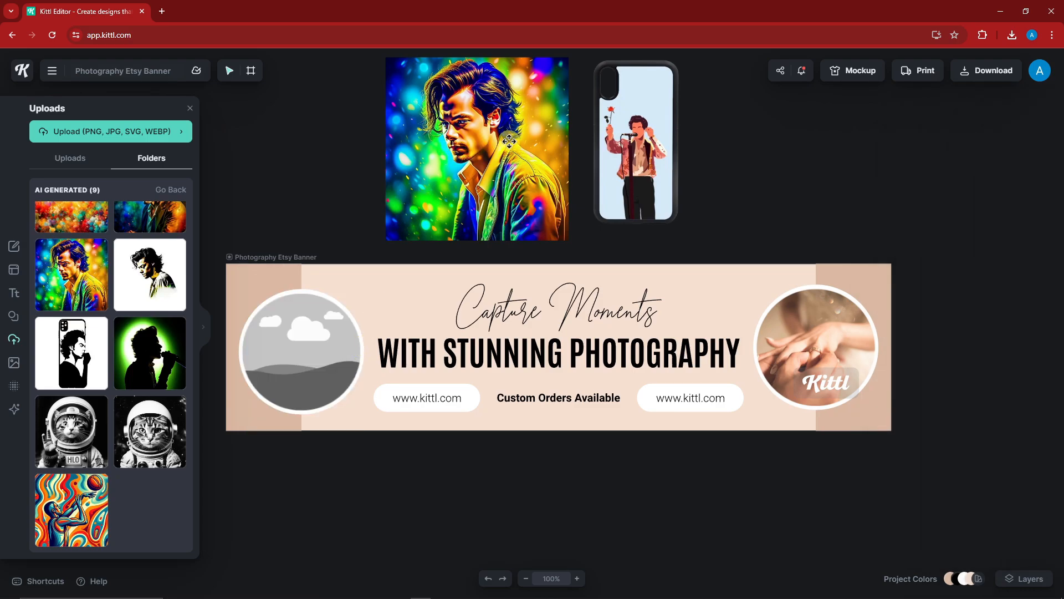
drag(509, 142, 309, 358)
click(366, 200)
Replace the hands photo in the right circular frame with the black-and-white portrait from the AI Generated folder
click(809, 355)
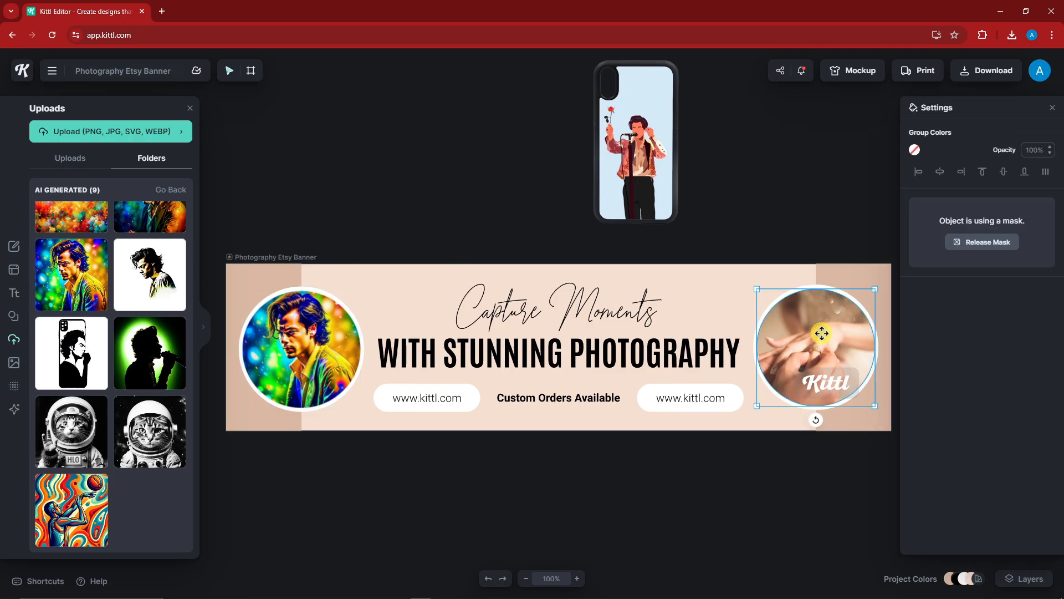
click(1009, 253)
click(839, 342)
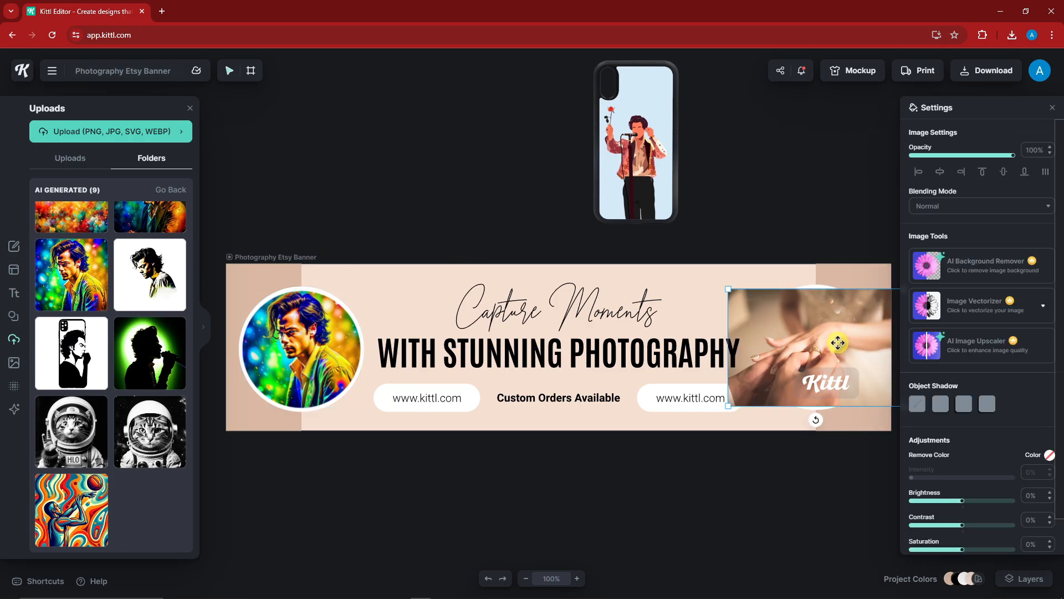
key(Escape)
scroll(88, 246, up, 1)
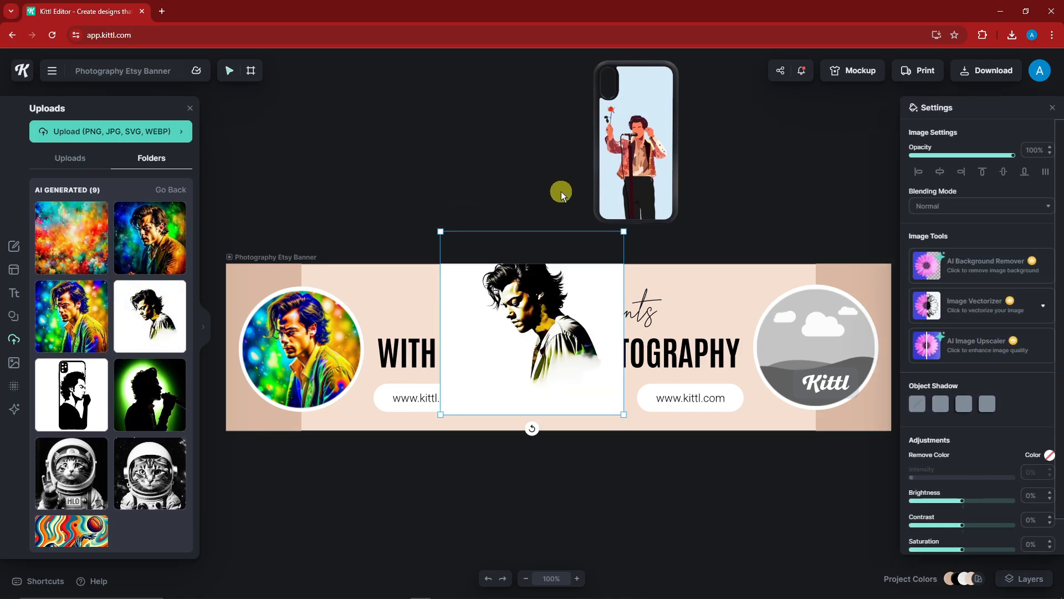
drag(561, 288, 820, 335)
click(832, 387)
click(792, 205)
click(787, 187)
click(362, 247)
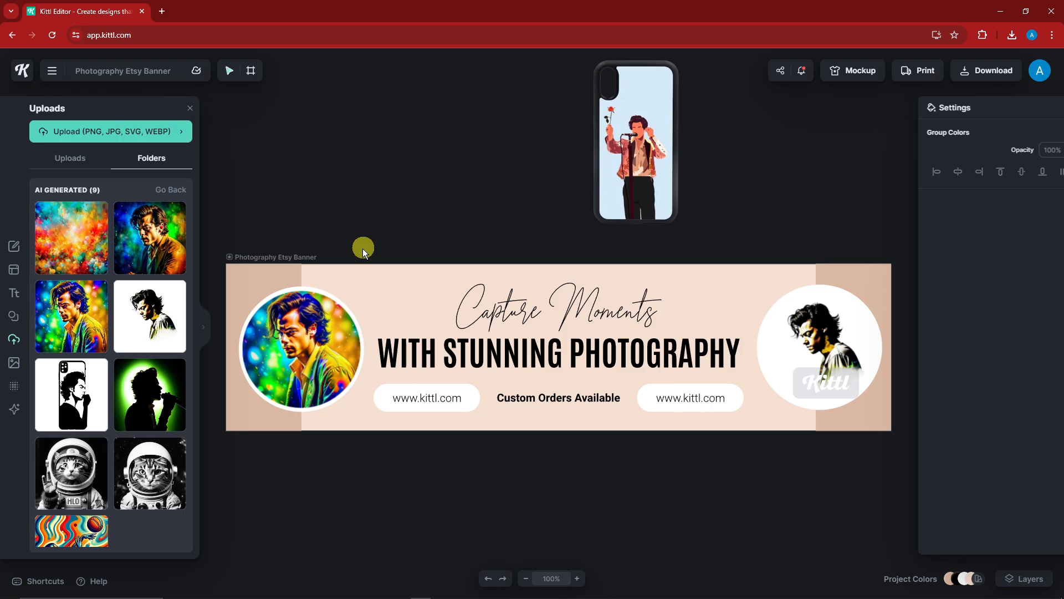
Move the left circular portrait slightly upward on the banner
drag(326, 346, 335, 320)
click(421, 212)
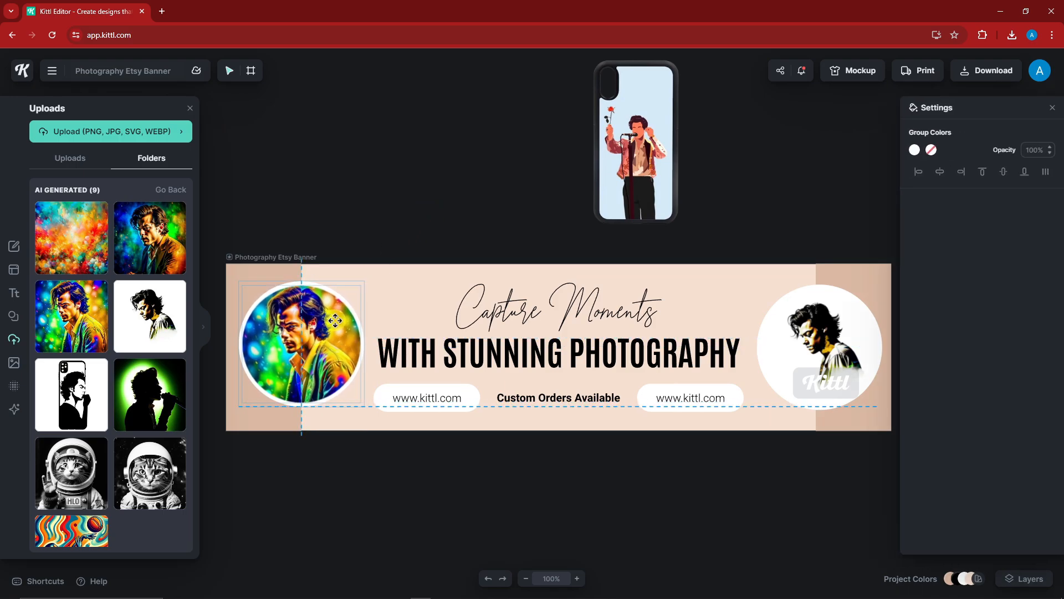
click(580, 304)
click(327, 161)
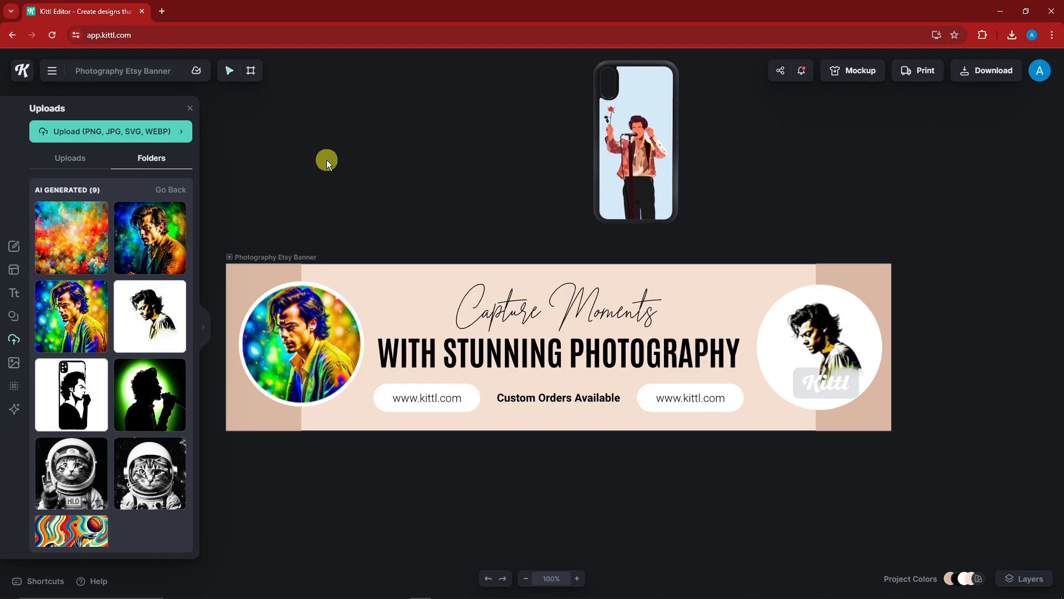
View the prompt and style behind the dark painted portrait in the AI Generated folder
click(511, 297)
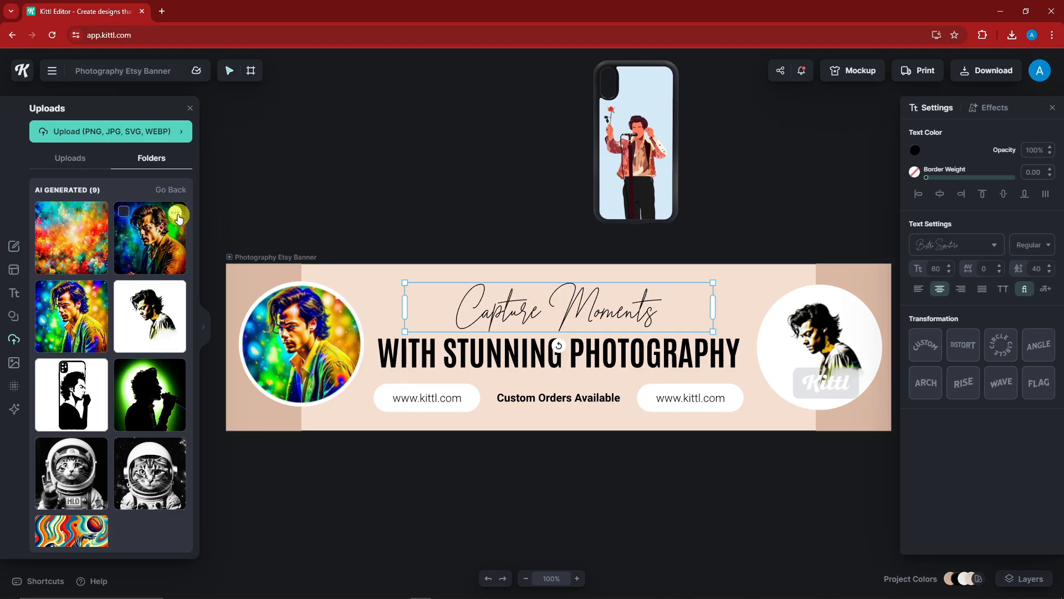
click(176, 215)
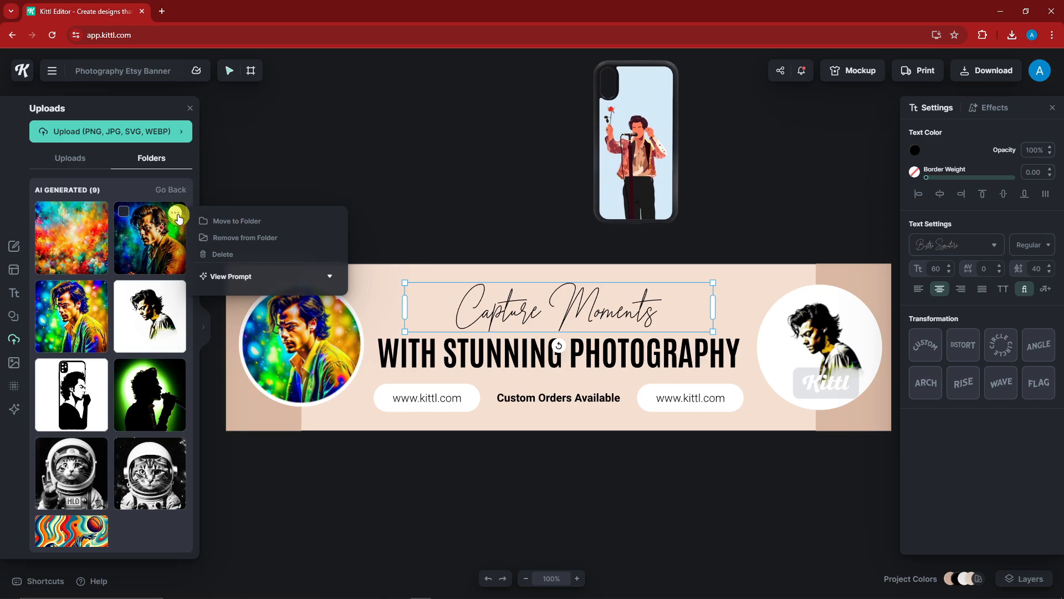
click(251, 286)
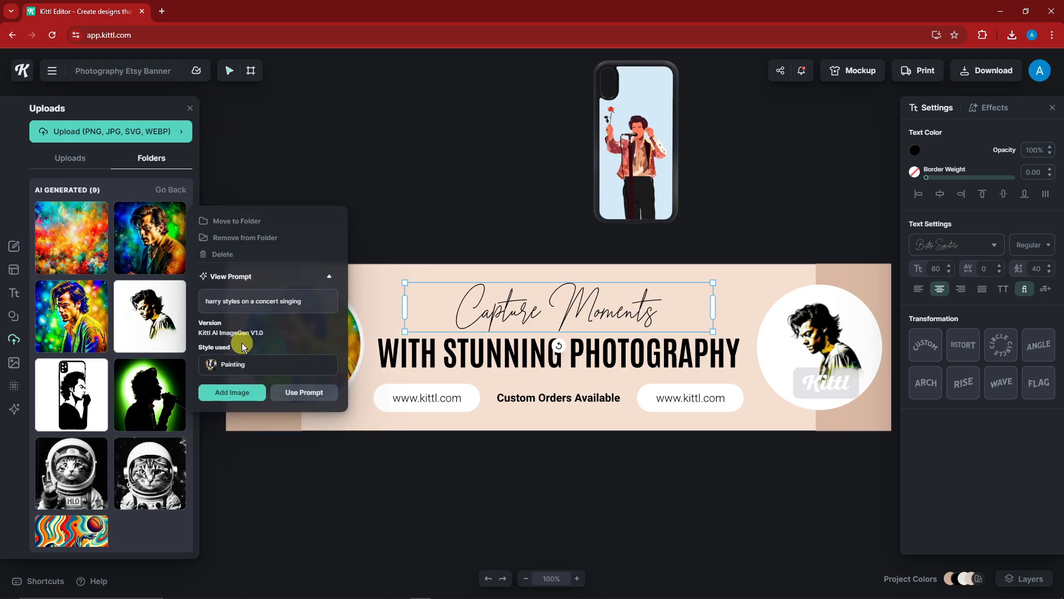
click(358, 113)
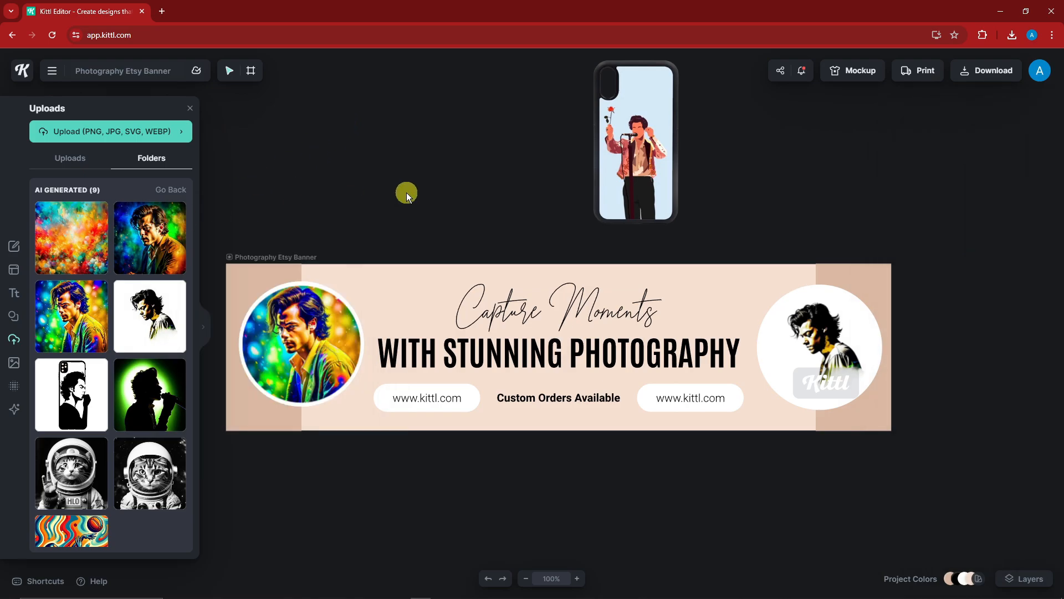
Delete both words of the "Capture Moments" script heading
click(529, 298)
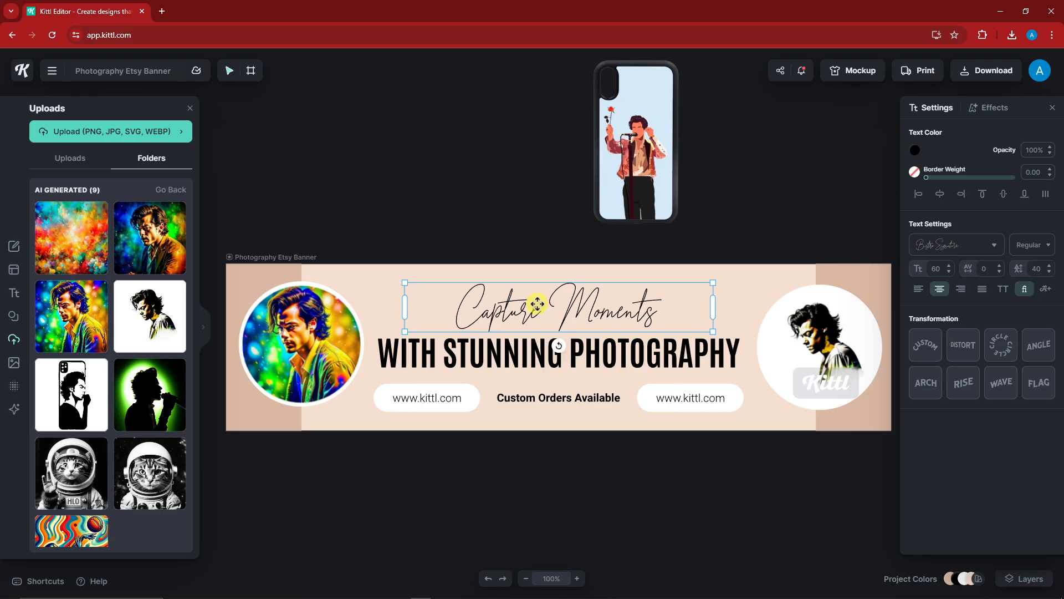
double_click(538, 303)
key(BackSpace)
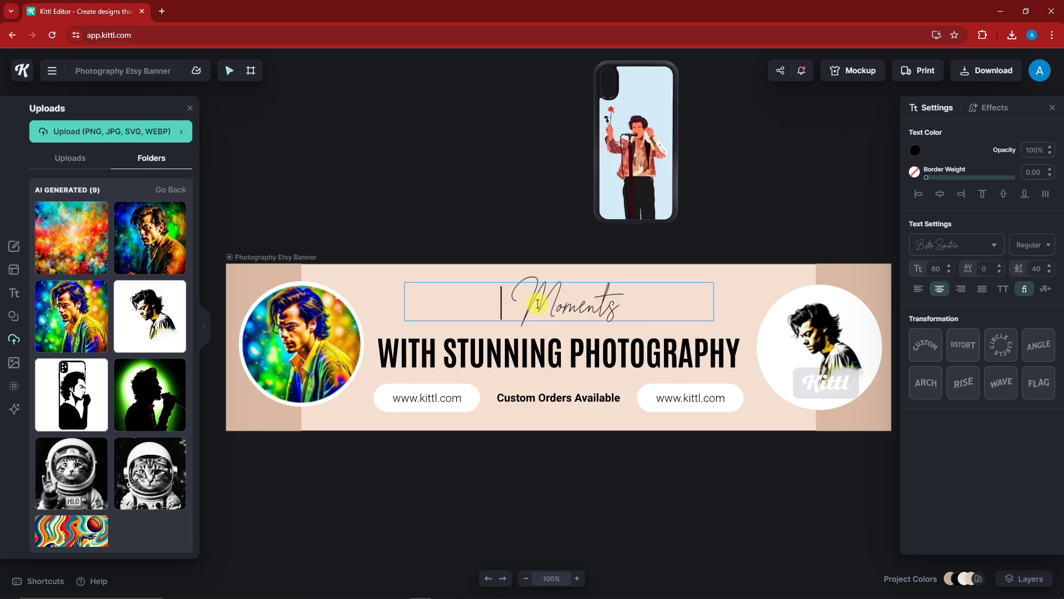
double_click(599, 299)
key(BackSpace)
click(450, 397)
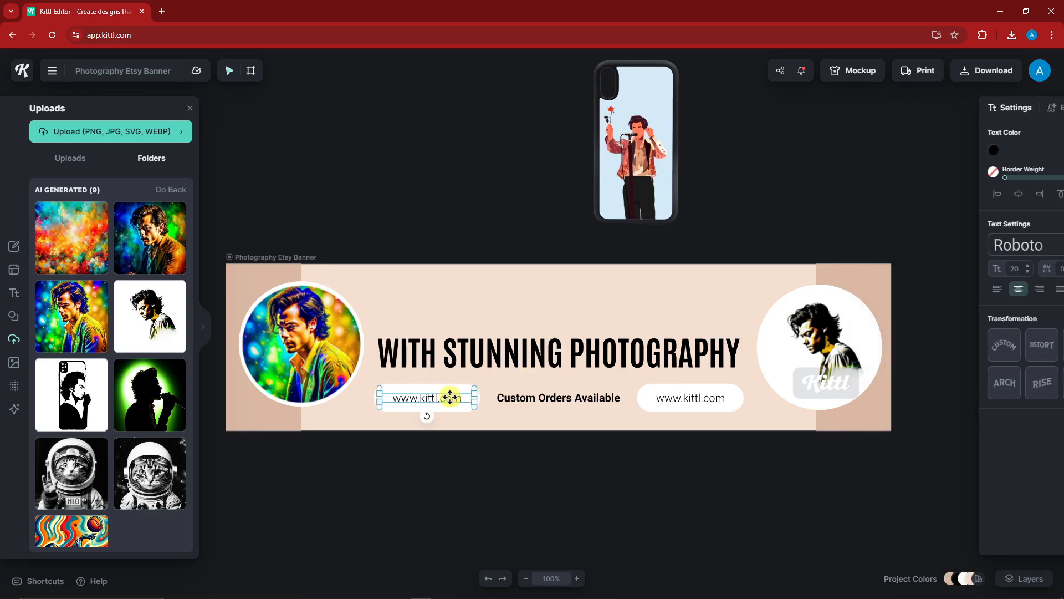
key(Delete)
click(711, 401)
key(Delete)
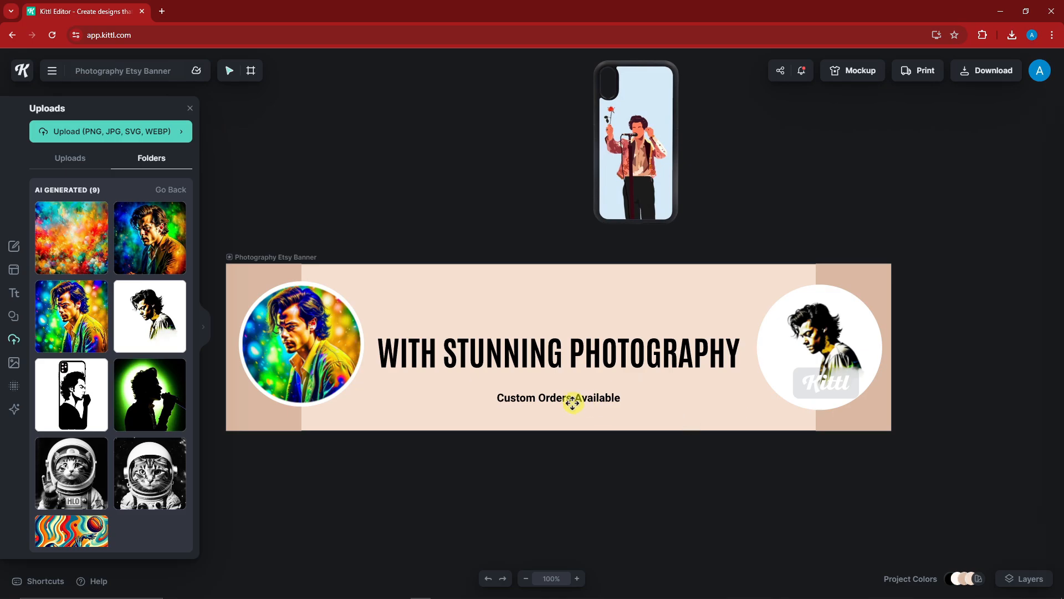
click(571, 399)
key(Delete)
Move the "WITH STUNNING PHOTOGRAPHY" headline to the banner's lower-left corner and bring the phone case image onto the banner
drag(543, 354, 441, 421)
click(453, 163)
drag(649, 160, 698, 383)
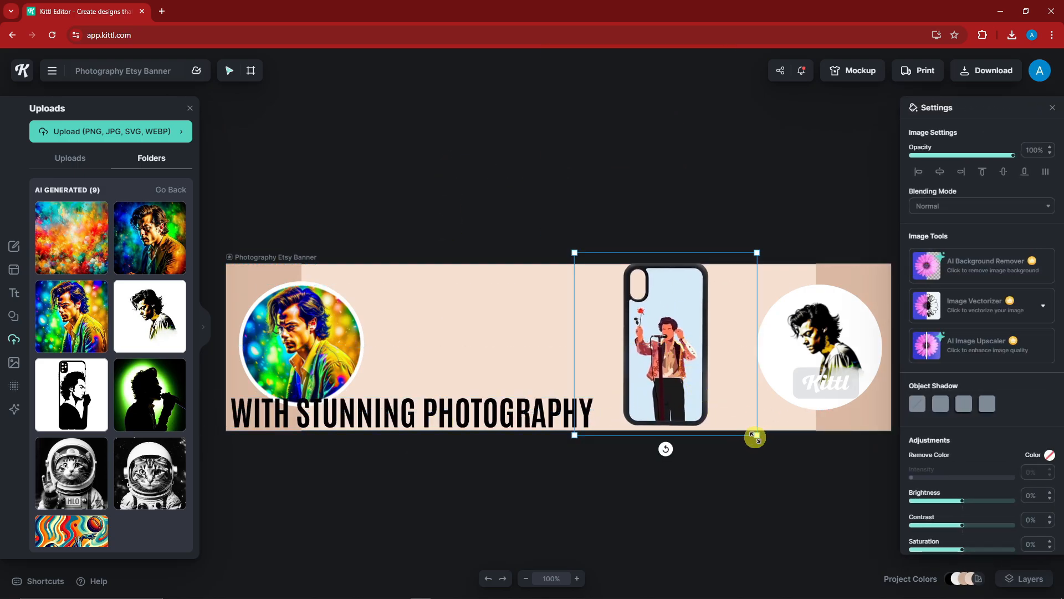
Shrink the phone case image to fit within the banner's height and place it left of the right circular portrait
drag(755, 438, 836, 482)
drag(706, 377, 592, 348)
drag(712, 225, 629, 308)
drag(563, 377, 564, 330)
drag(629, 267, 602, 295)
drag(556, 354, 676, 340)
Paste a second phone case, place it at the banner's upper edge beside the left circle, and tilt it clockwise
right_click(672, 334)
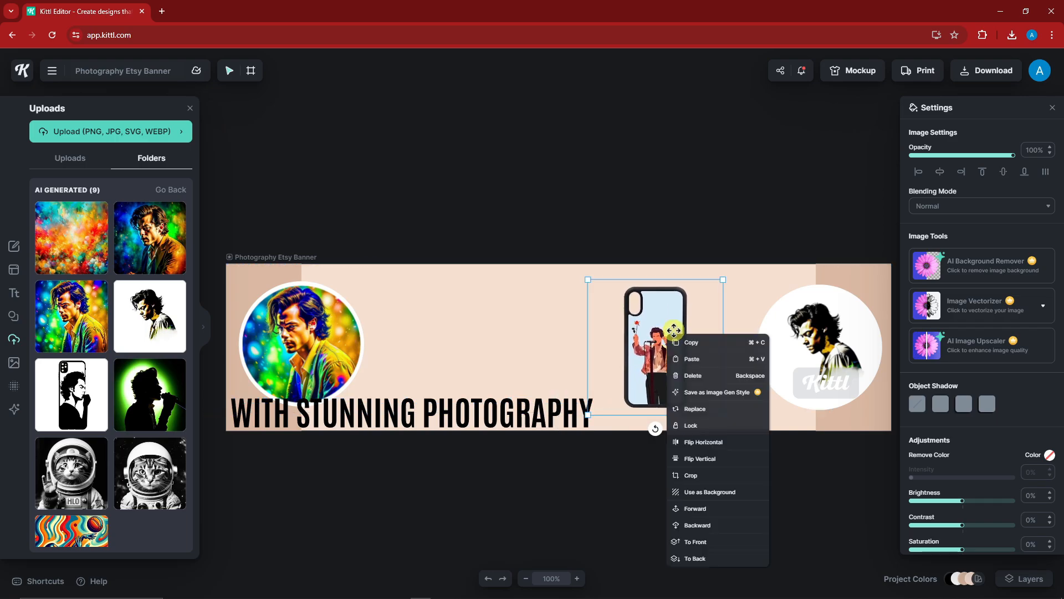
click(695, 360)
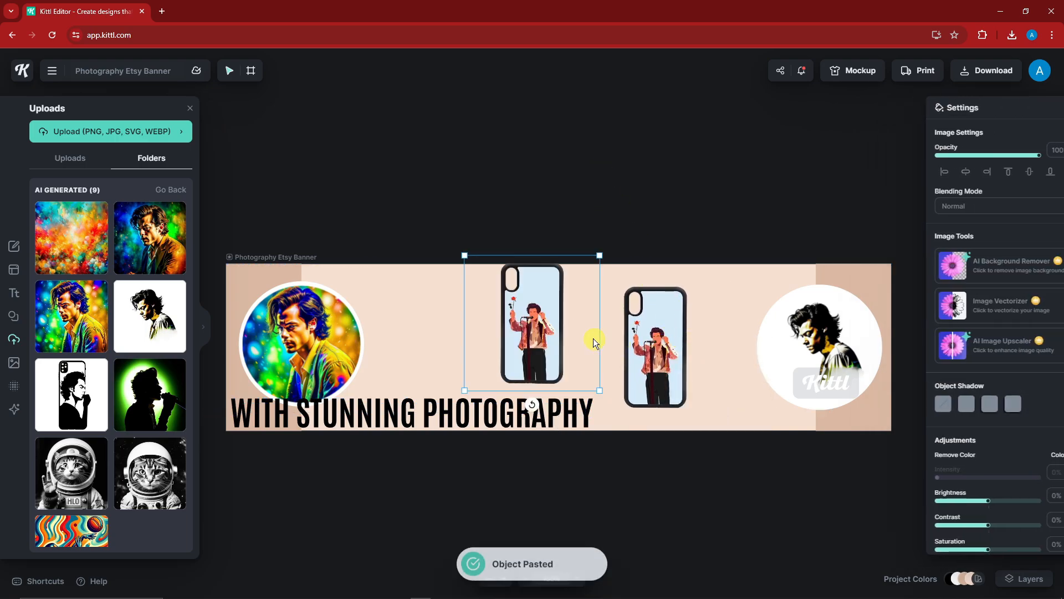
drag(546, 322, 445, 322)
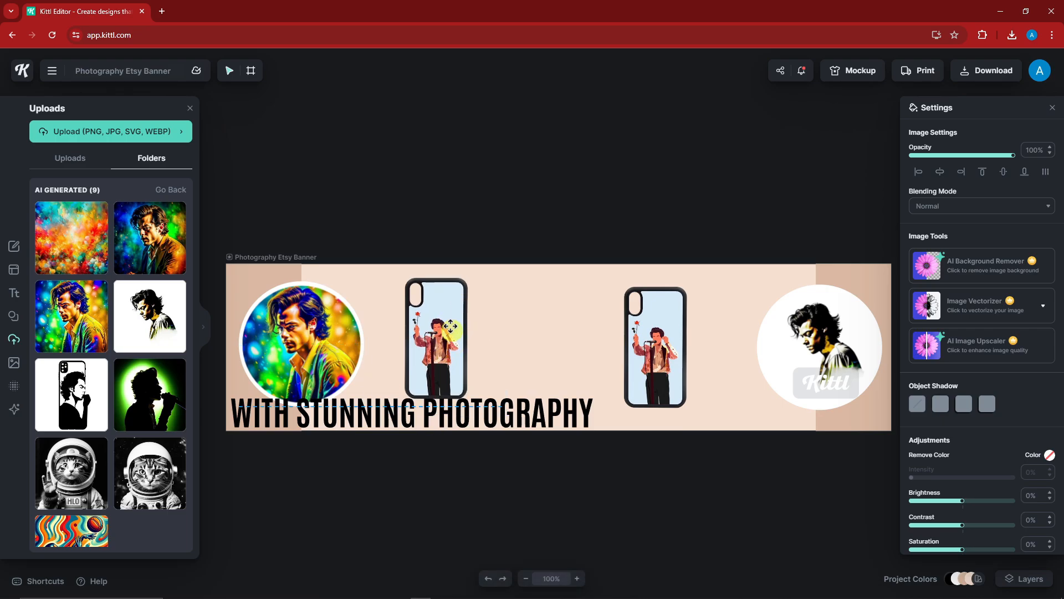
drag(432, 410, 386, 400)
Move the original phone case down to the banner's lower edge, just left of the right circle
click(631, 308)
drag(654, 370, 736, 397)
right_click(713, 383)
click(603, 200)
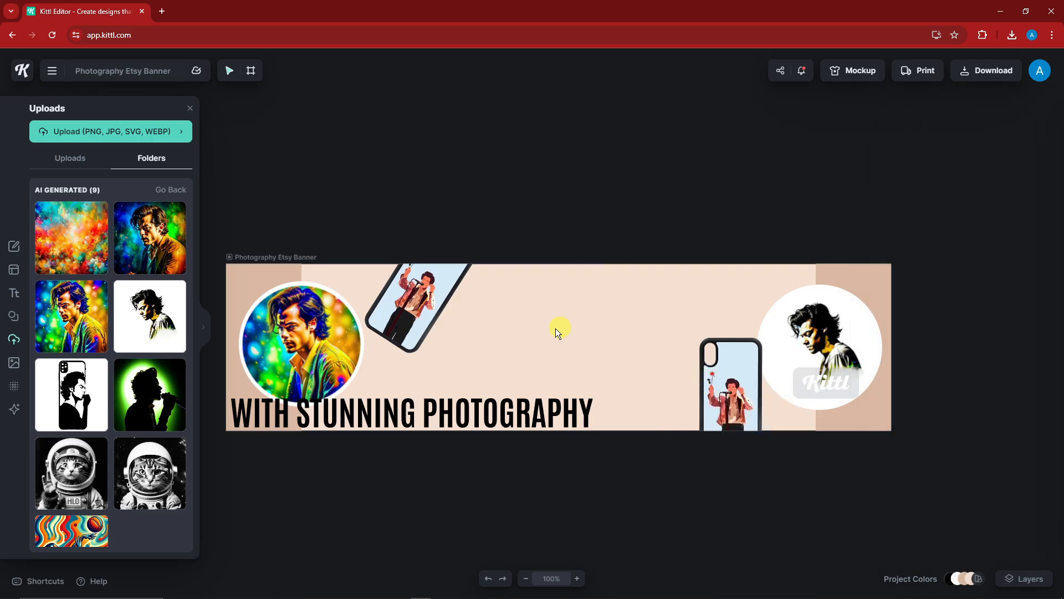
Paste four more phone cases and place them at the banner's upper centre, lower left, lower centre and over the right circle
key(ctrl+v)
drag(508, 326, 605, 281)
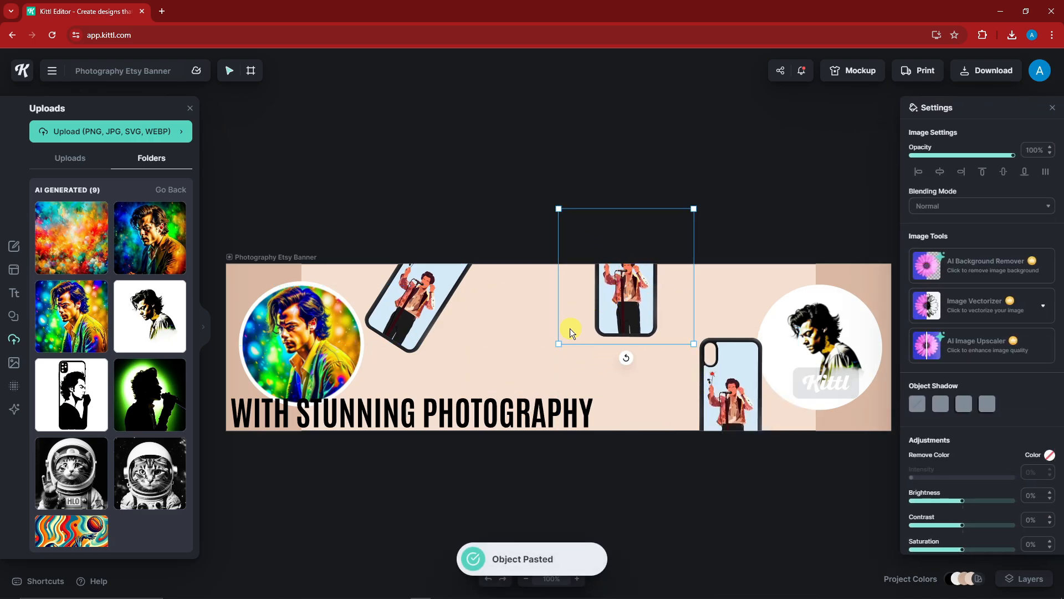
key(ctrl+v)
drag(504, 347, 370, 439)
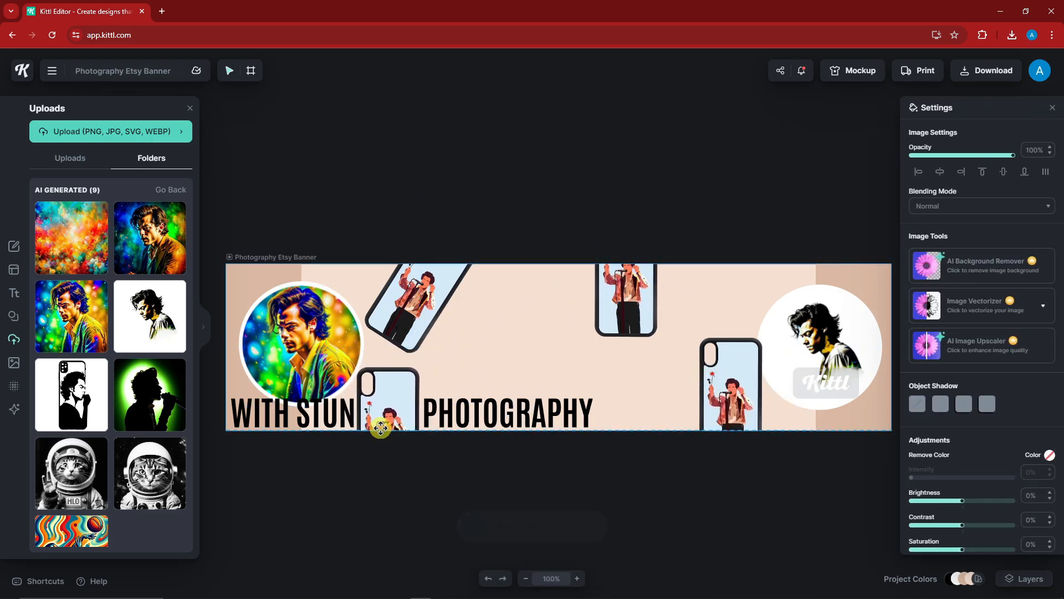
key(ctrl+v)
drag(465, 403, 482, 493)
key(ctrl+v)
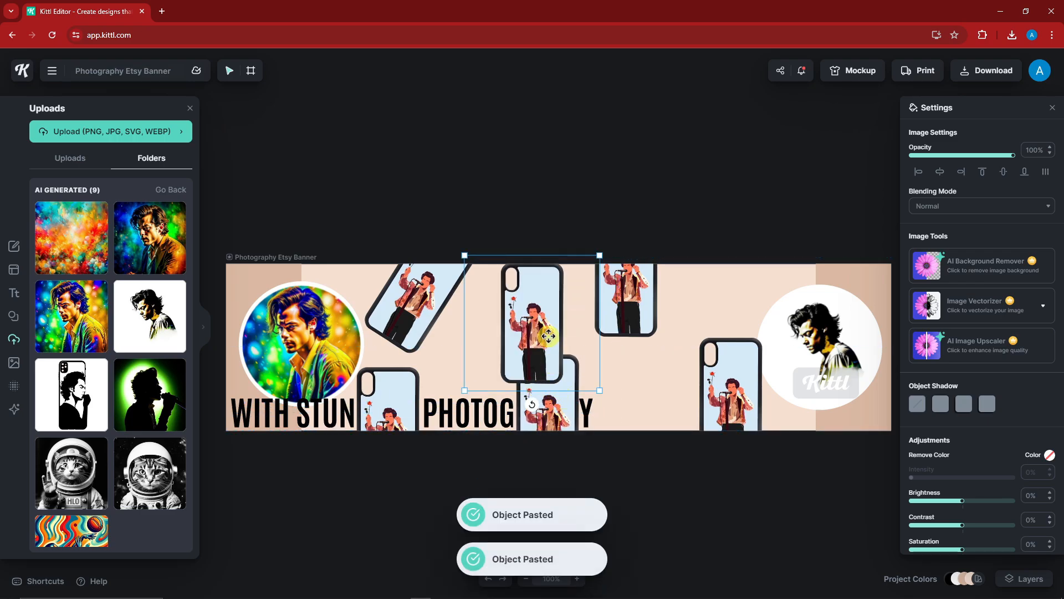
drag(549, 299, 852, 296)
Send the phone case over the right circle to the back, and space the two apart by shifting the case left and the circle down-right
right_click(845, 293)
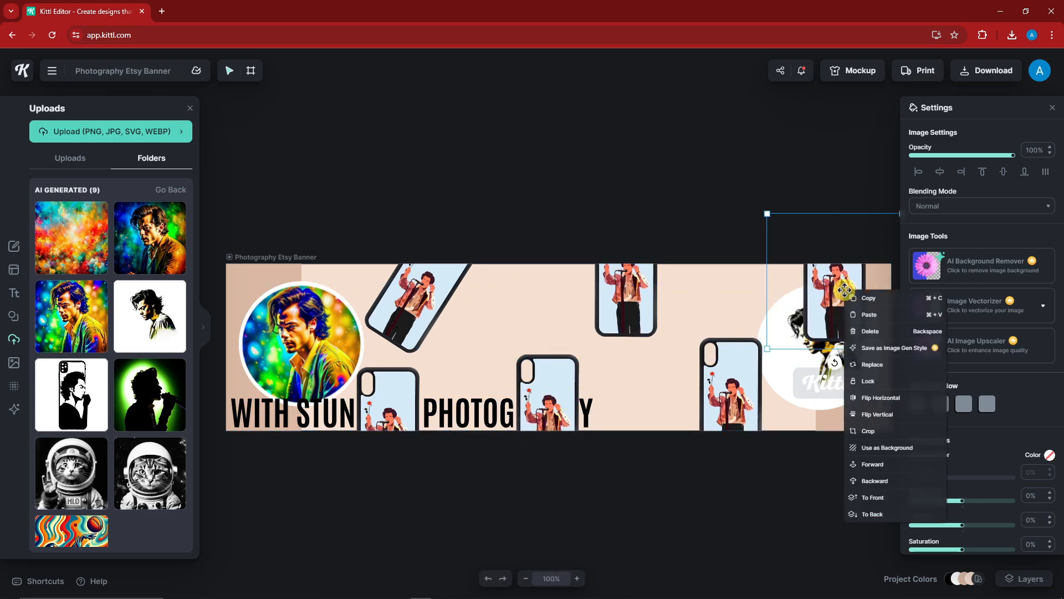
click(884, 480)
right_click(854, 282)
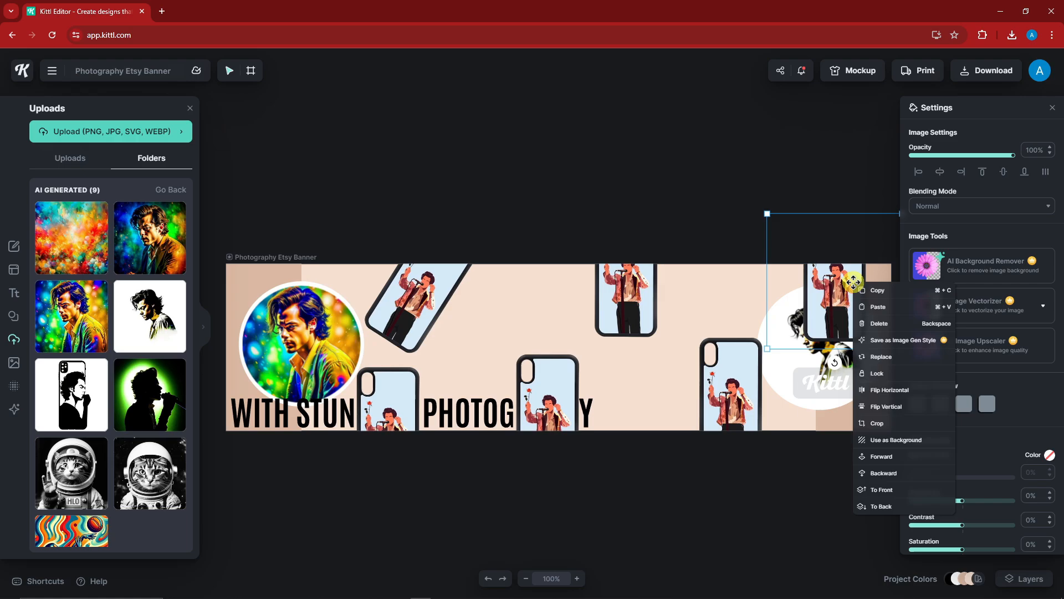
click(882, 505)
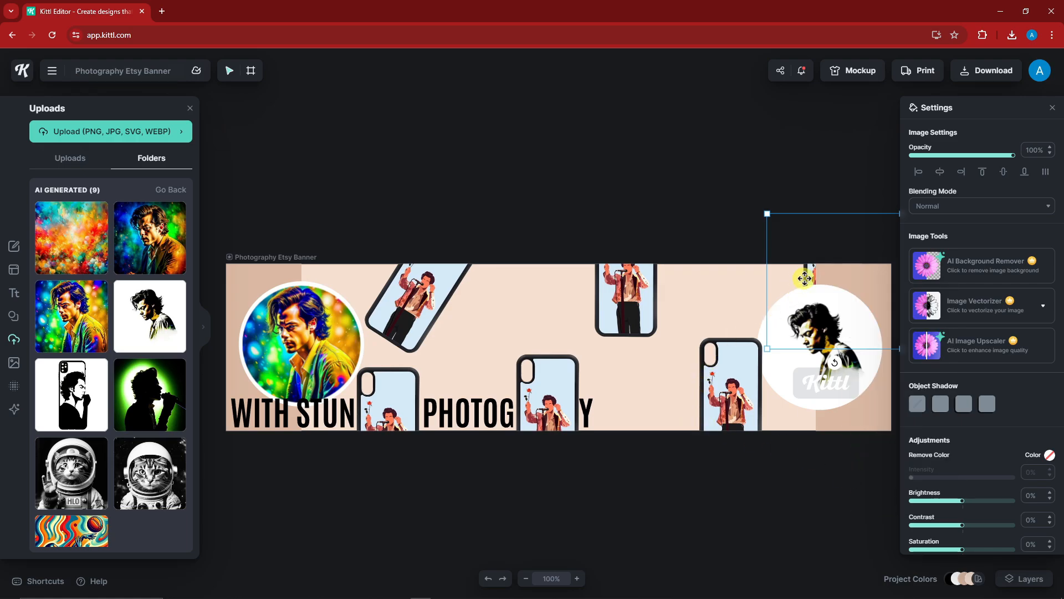
drag(795, 274, 756, 270)
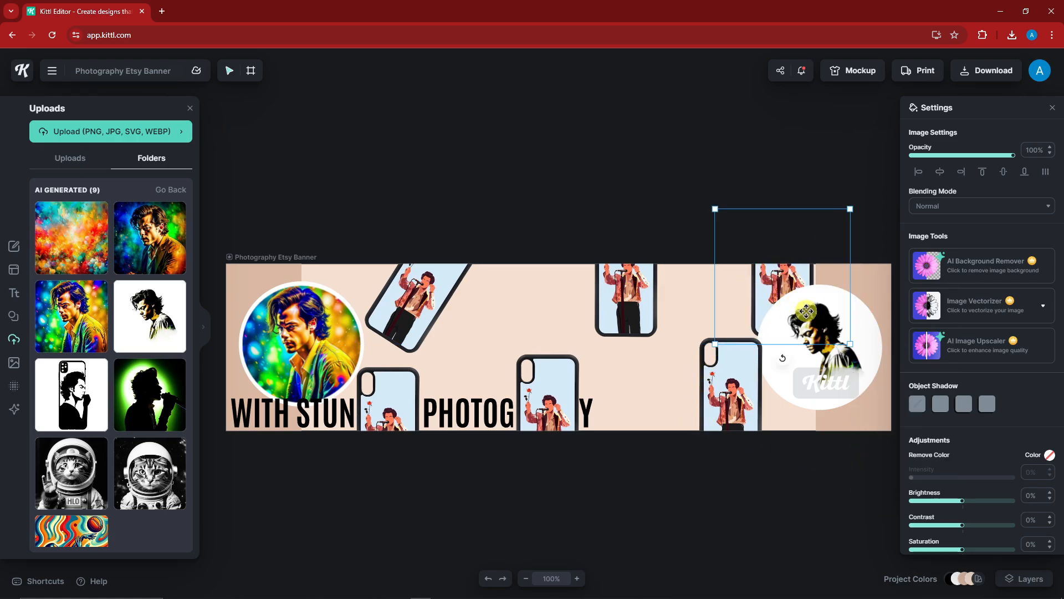
drag(807, 311, 822, 324)
Move the lower-right phone case left, and tilt it and the upper-centre case counter-clockwise
drag(726, 372, 686, 389)
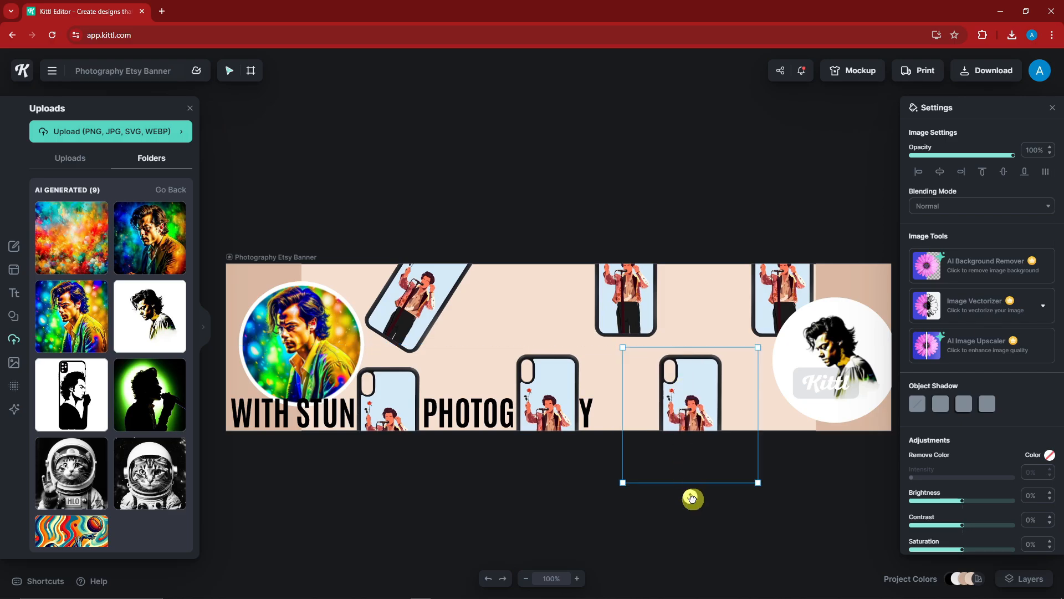
drag(693, 499, 727, 491)
click(630, 285)
drag(628, 359, 676, 357)
Tilt the upper-right, lower-centre and lower-left phone cases clockwise
click(762, 272)
drag(783, 359, 743, 348)
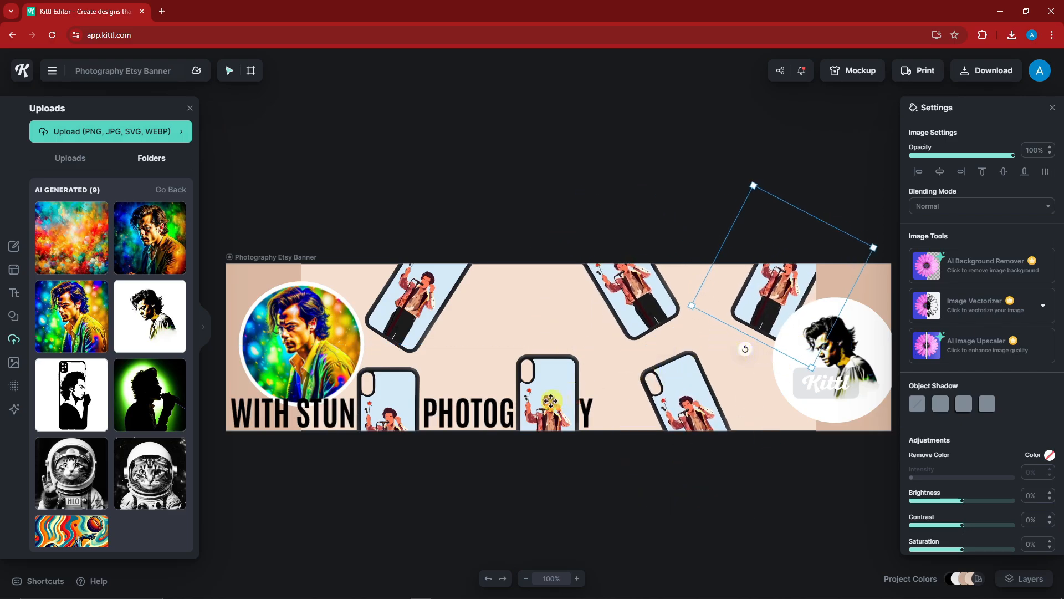
click(537, 440)
drag(545, 498, 526, 494)
click(385, 431)
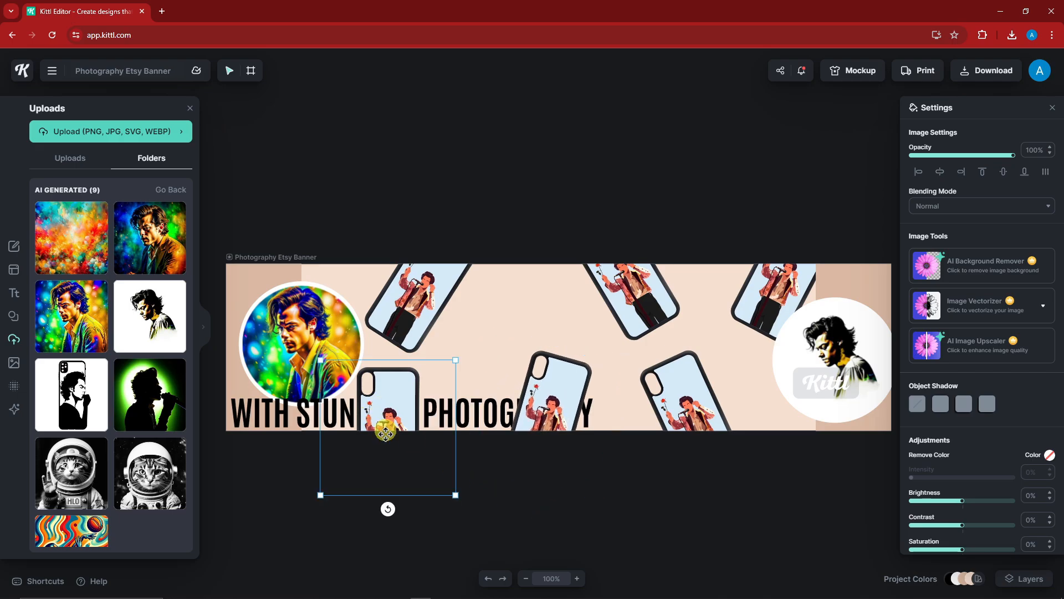
drag(391, 513, 345, 495)
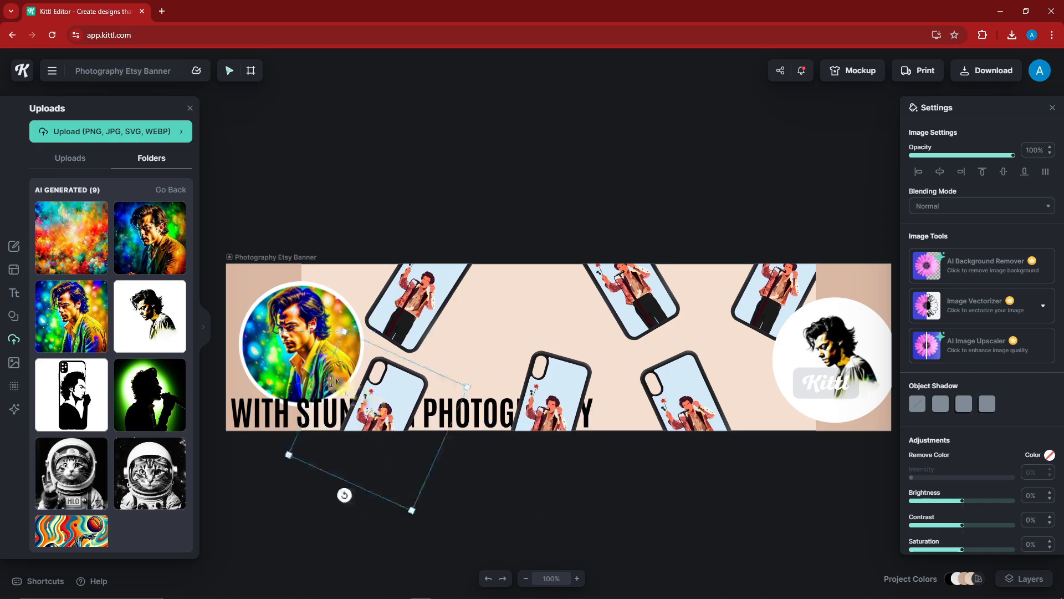
Move the WITH STUNNING PHOTOGRAPHY text to the banner's centre in front of the phone cases, and shift the upper-centre case left
click(260, 411)
drag(260, 412, 435, 351)
drag(620, 291, 551, 274)
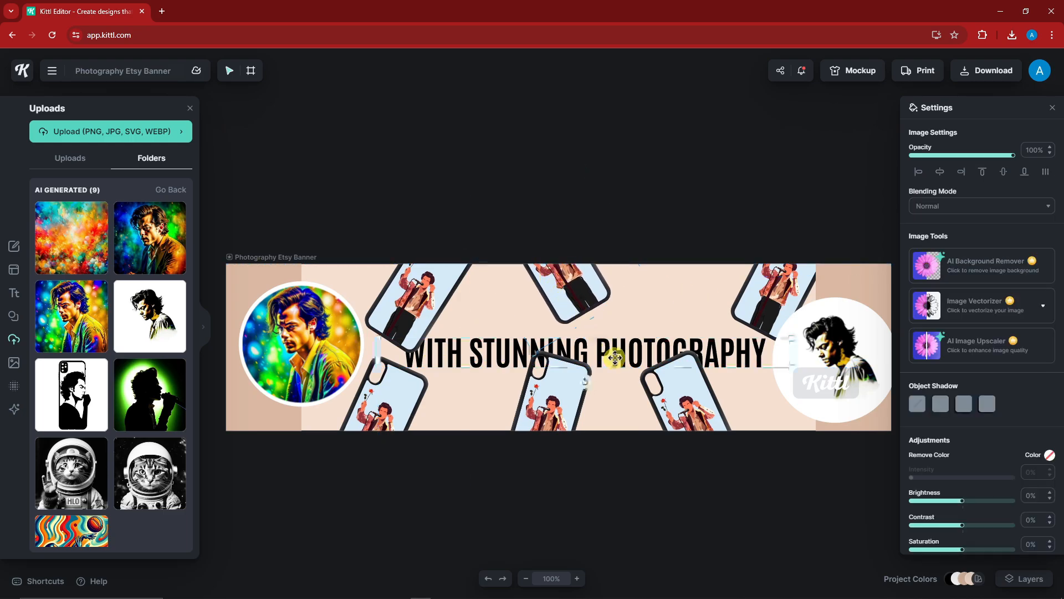
mouse_move(616, 356)
mouse_down()
mouse_move(607, 349)
mouse_move(622, 342)
mouse_up()
right_click(609, 349)
click(636, 490)
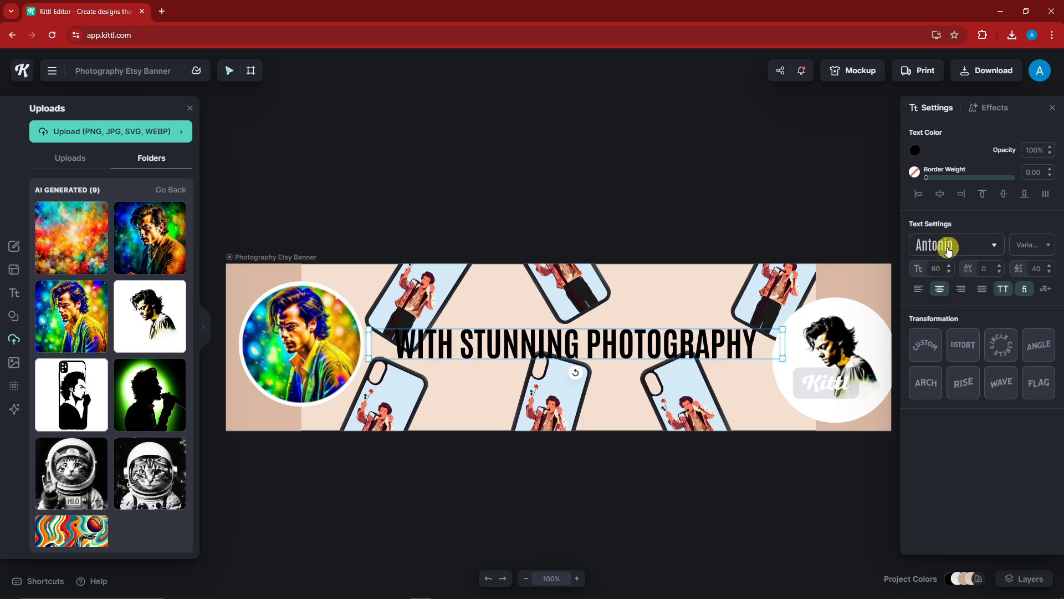
Change the centre text's font to Alfa Slab One after trying Milkstore 03
click(996, 243)
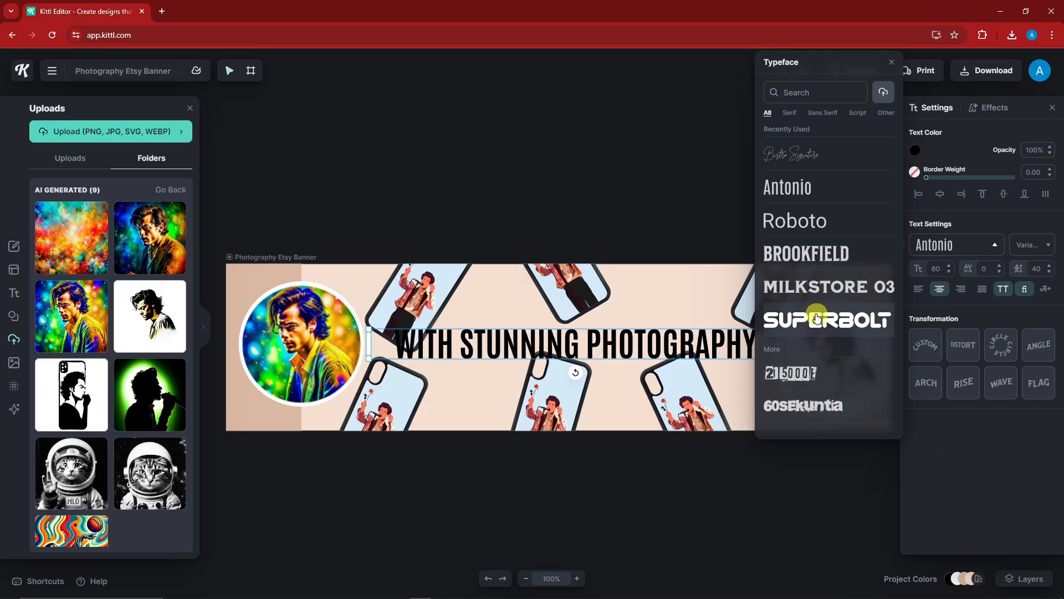
click(816, 253)
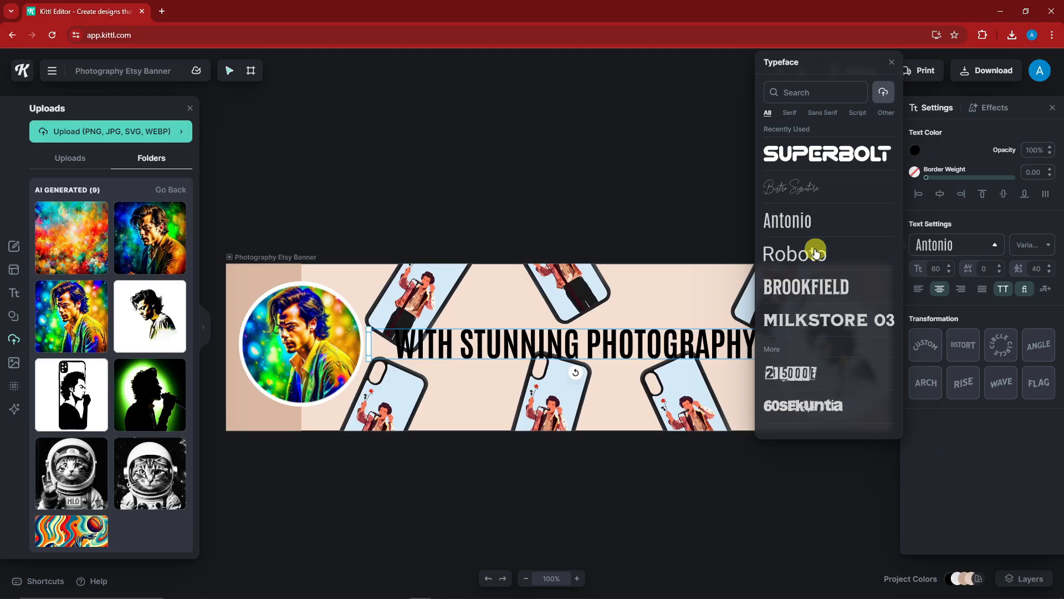
click(849, 319)
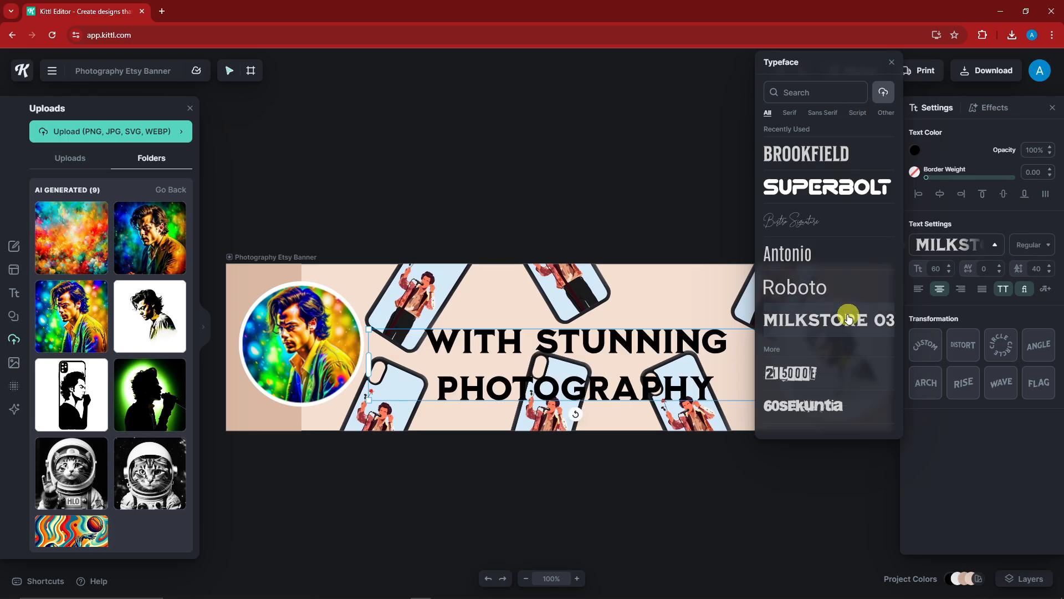
scroll(849, 311, down, 4)
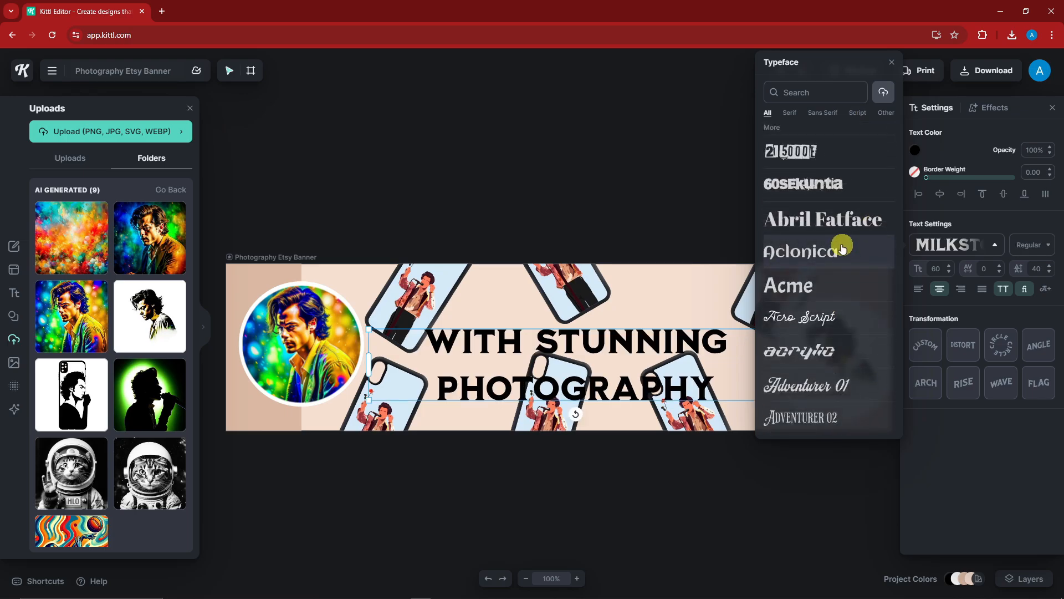
scroll(843, 249, down, 7)
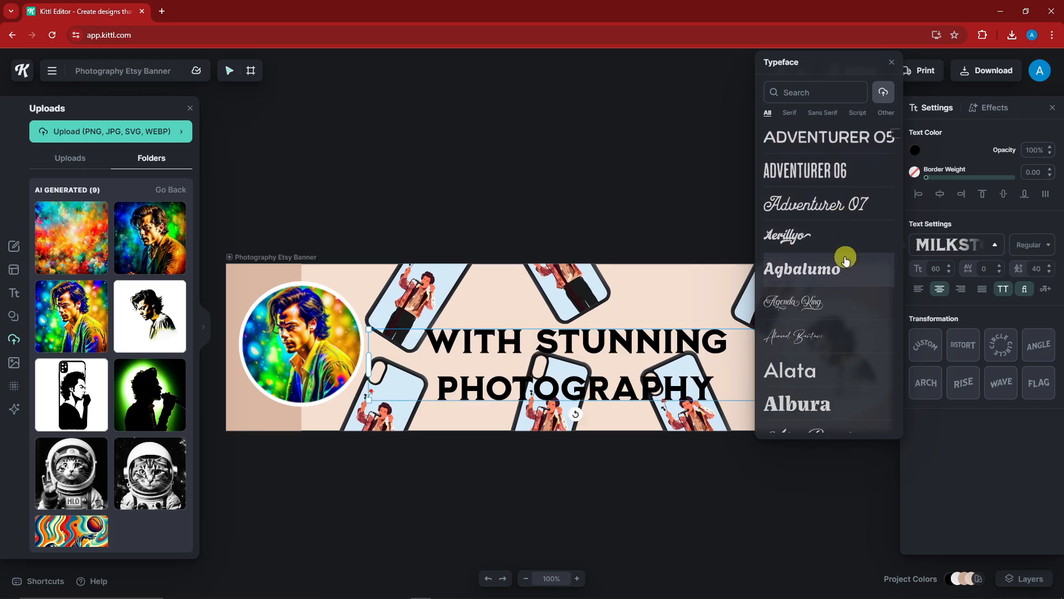
scroll(845, 259, down, 3)
click(831, 296)
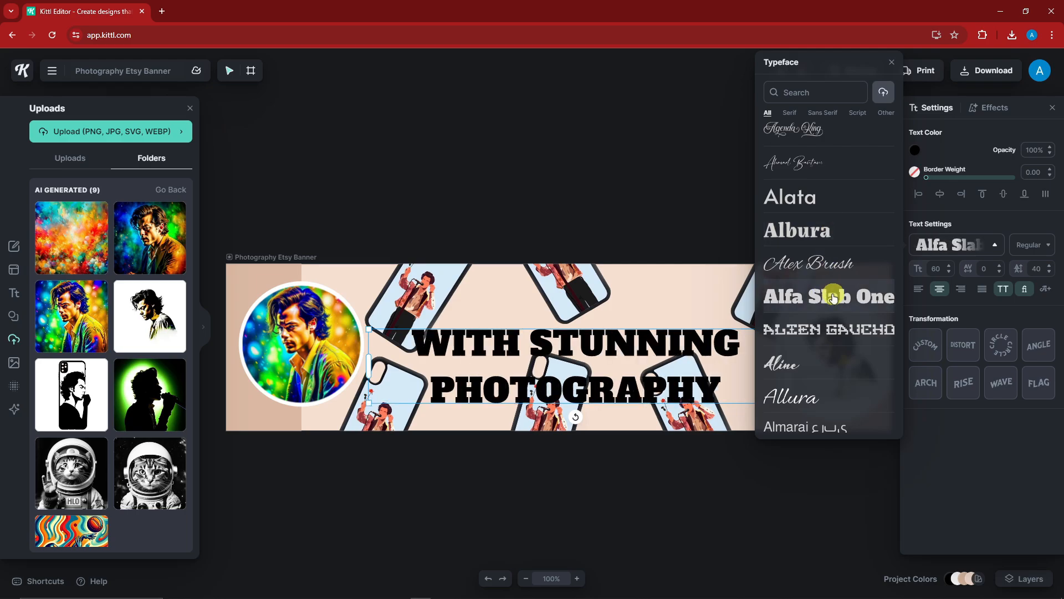
Recolour the WITH STUNNING PHOTOGRAPHY text red (cf4141) and adjust its position in the banner's centre
drag(608, 378, 622, 333)
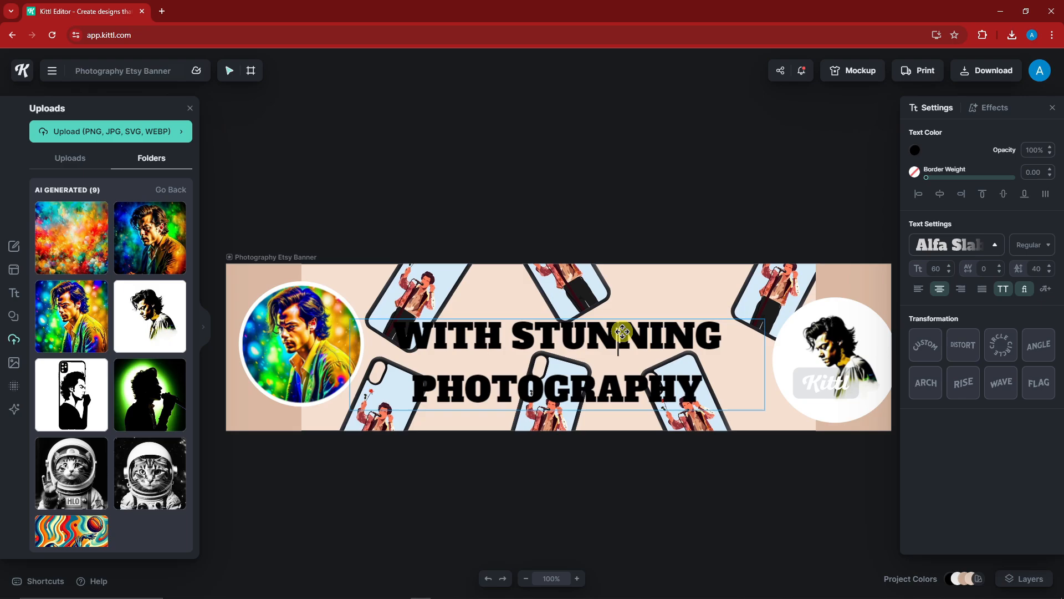
click(920, 154)
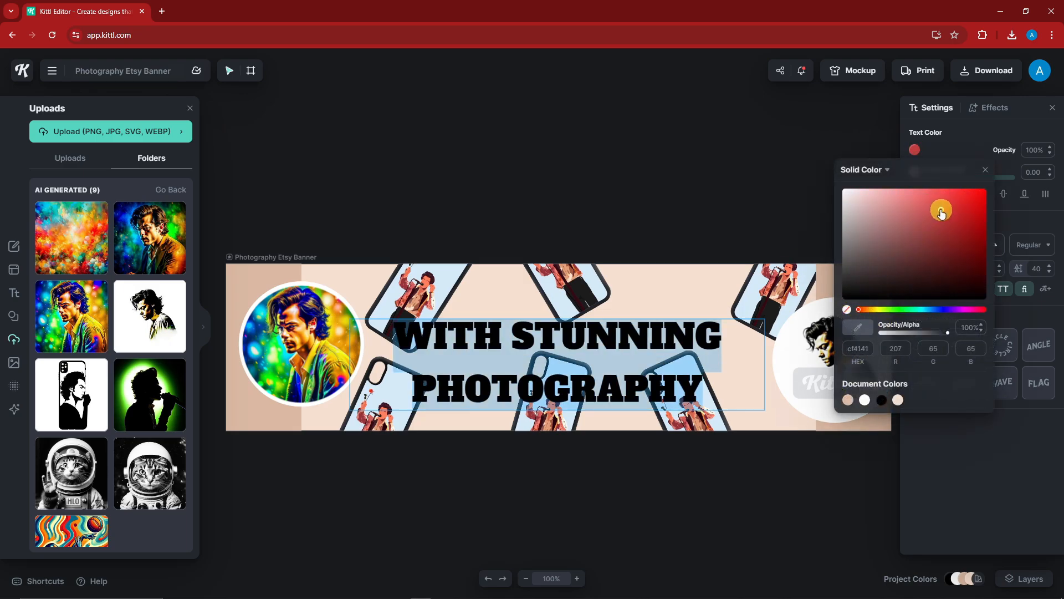
click(635, 235)
drag(625, 323, 636, 325)
Replace the centre text with HARRY STYLES and position it between the two rows of phone cases
double_click(636, 325)
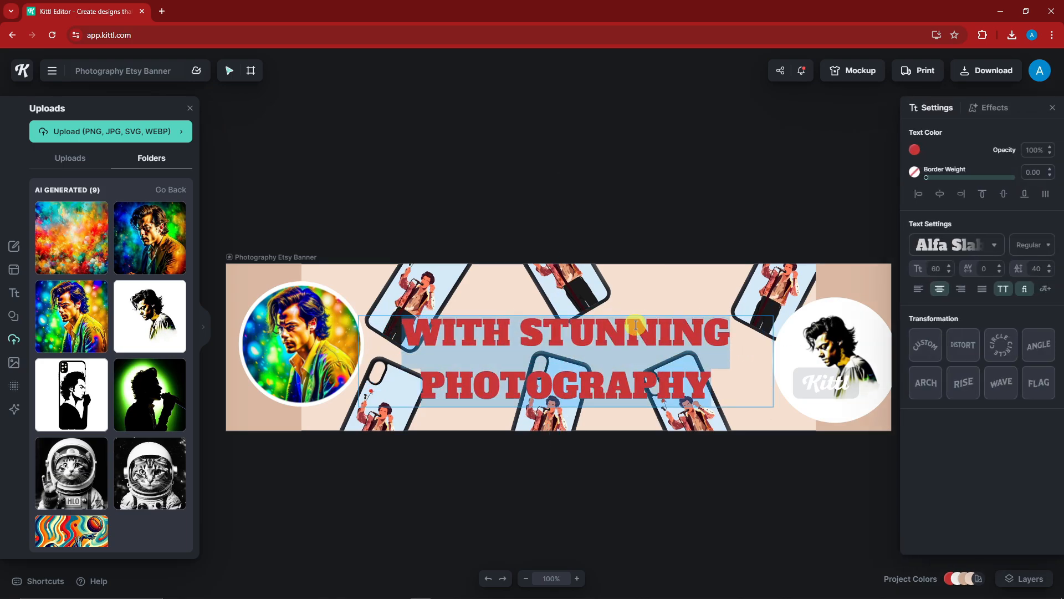
text(HARRY STYLES)
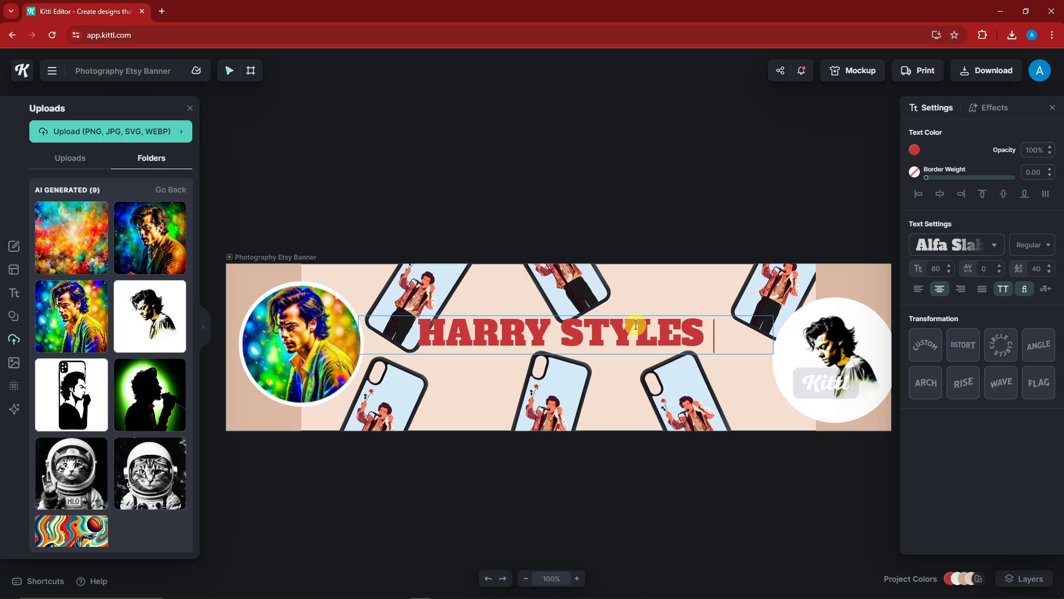
click(680, 228)
drag(657, 323, 667, 335)
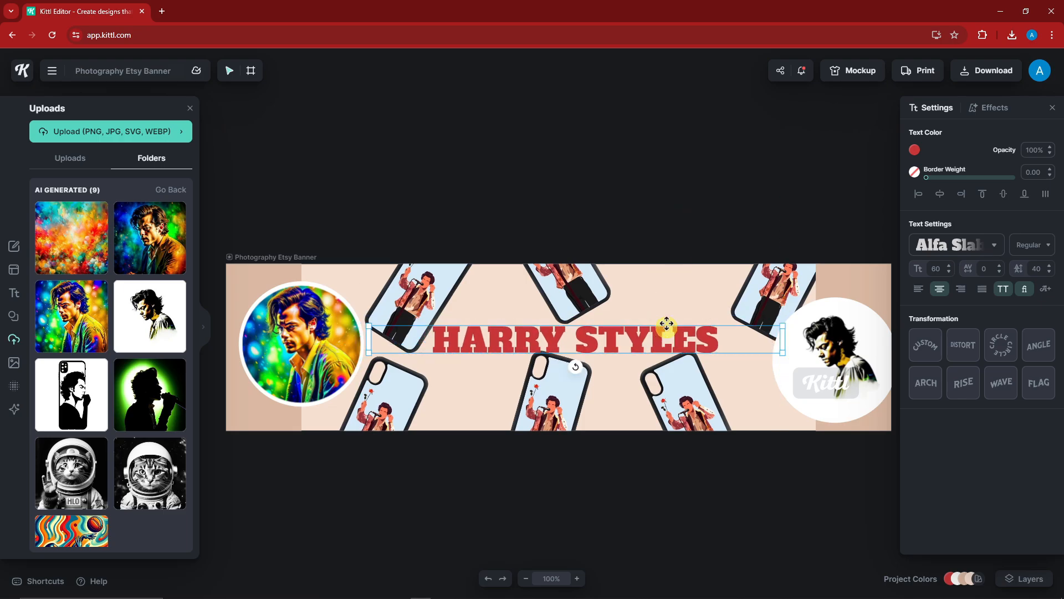
Increase the HARRY STYLES text's font size to 64 and shift the text left
click(705, 308)
click(708, 334)
click(949, 265)
click(949, 266)
click(949, 266)
click(949, 265)
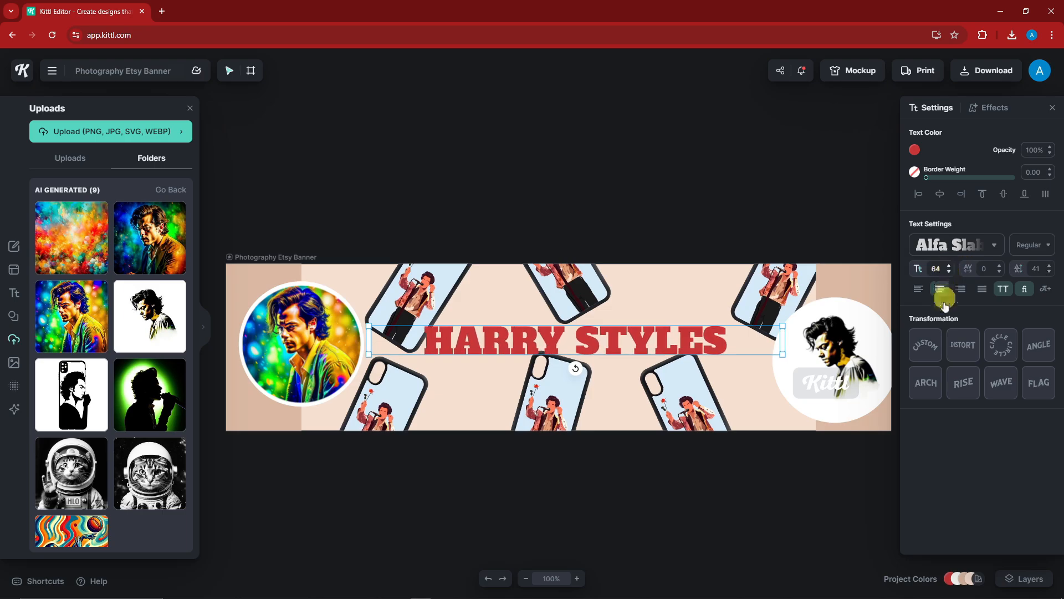
click(627, 533)
drag(673, 347, 641, 348)
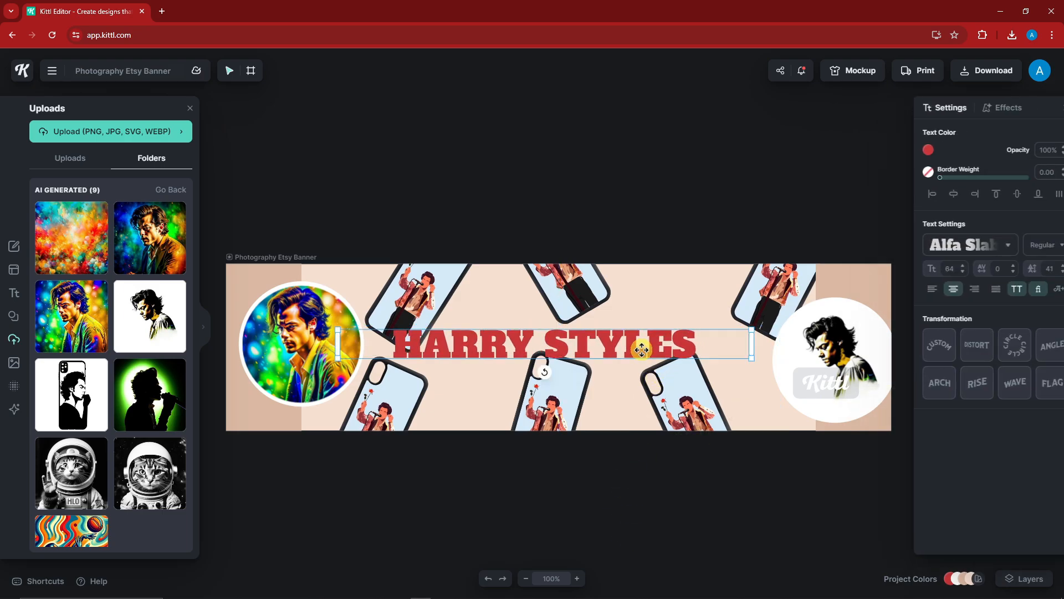
double_click(629, 347)
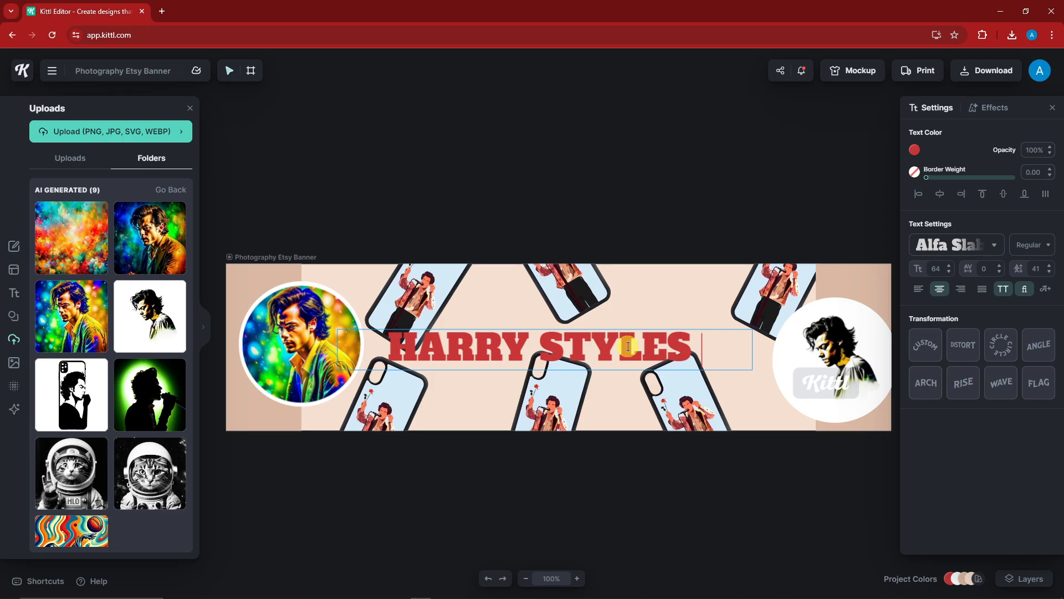
click(648, 192)
click(634, 345)
click(624, 452)
click(633, 346)
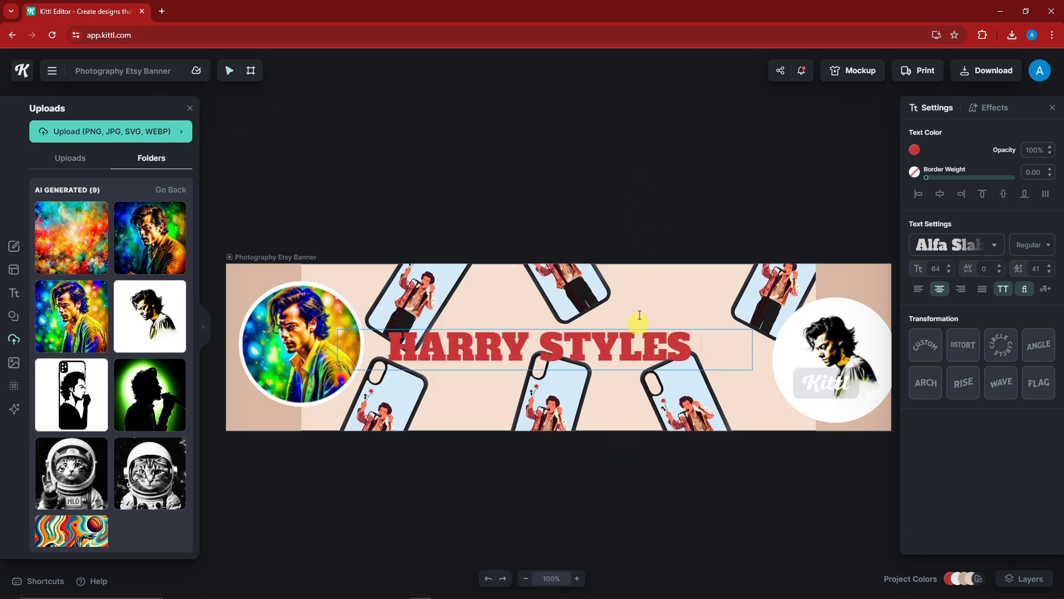
click(657, 181)
click(666, 347)
click(675, 205)
key(ctrl+v)
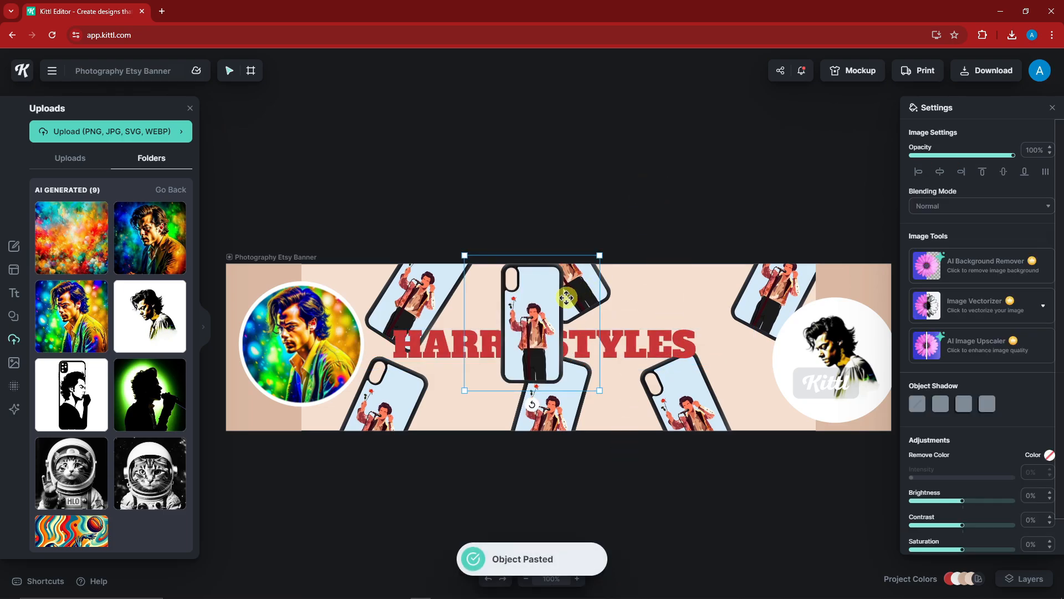
key(ctrl+z)
Duplicate the HARRY STYLES text, place the copy above the original and apply the Circle transformation to both
key(ctrl+v)
drag(654, 345, 635, 306)
click(1000, 354)
click(599, 346)
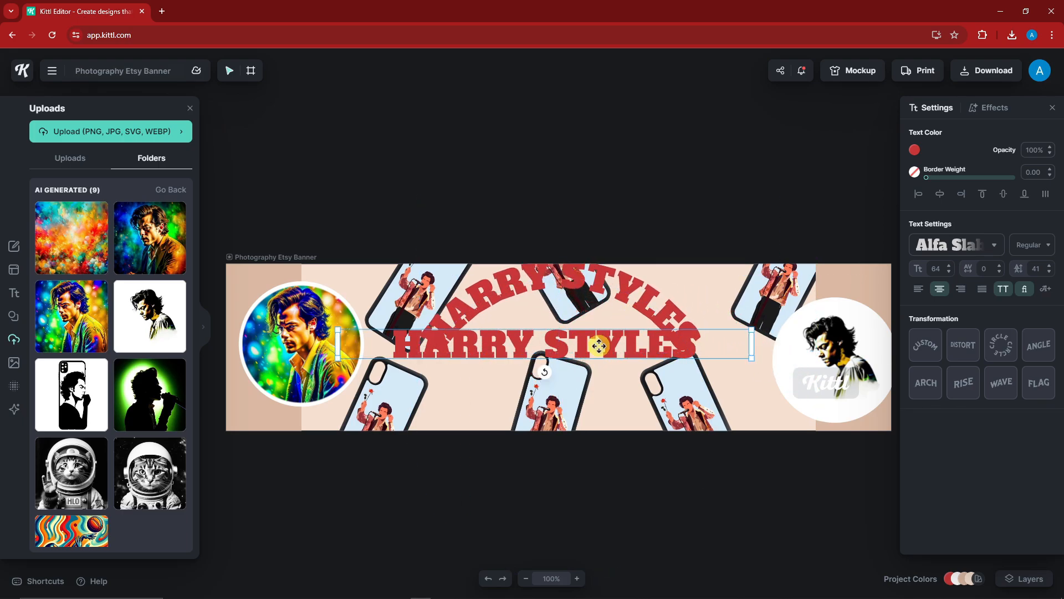
click(1009, 347)
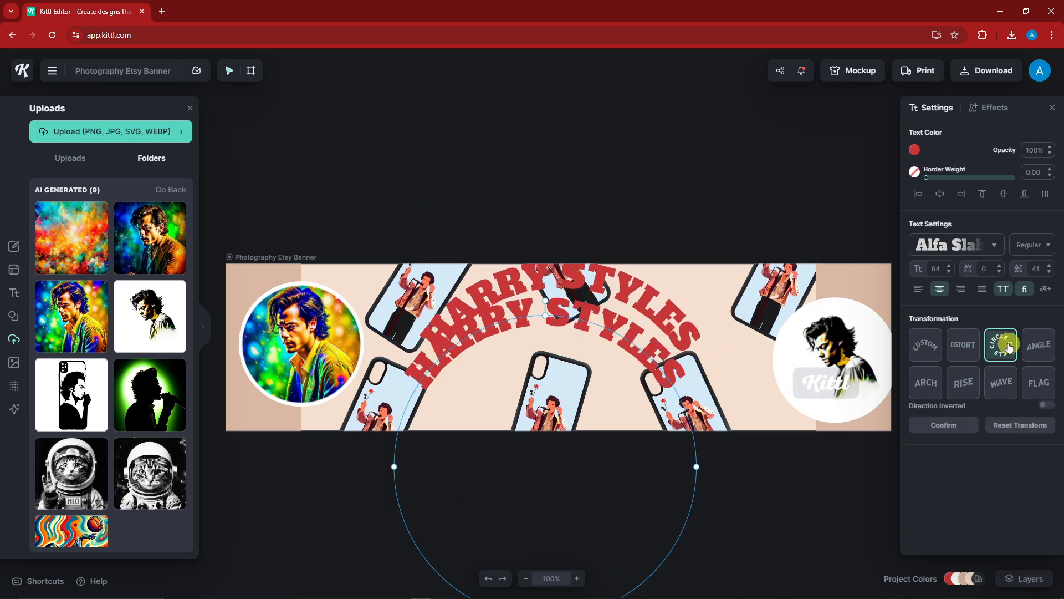
Nudge the lower-centre phone case down, then move one HARRY STYLES arc above the banner and rotate it clockwise
drag(572, 377, 576, 391)
drag(630, 323, 658, 139)
drag(559, 182, 311, 86)
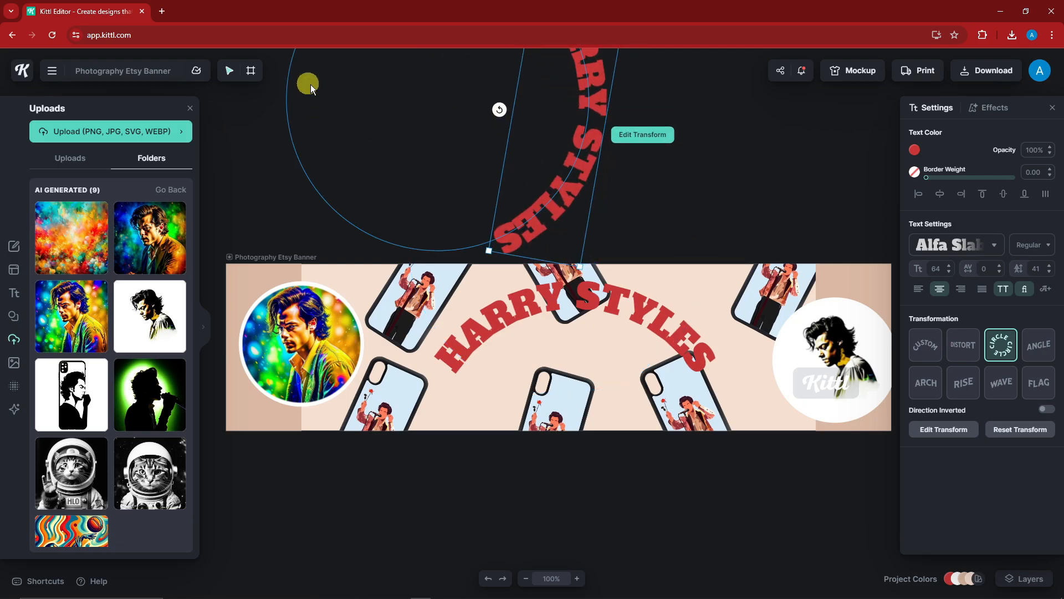
Turn the rotated HARRY STYLES arc upside down and place it beneath the upright arc to form an oval
click(638, 137)
drag(579, 171, 576, 250)
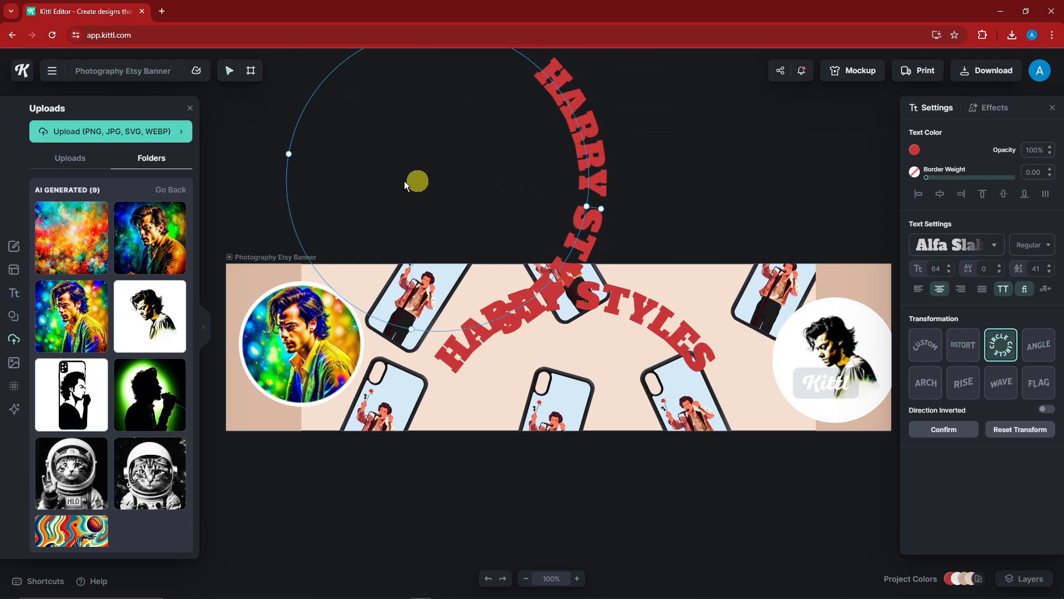
click(548, 158)
double_click(603, 182)
click(593, 191)
drag(515, 198, 561, 126)
drag(615, 240, 638, 342)
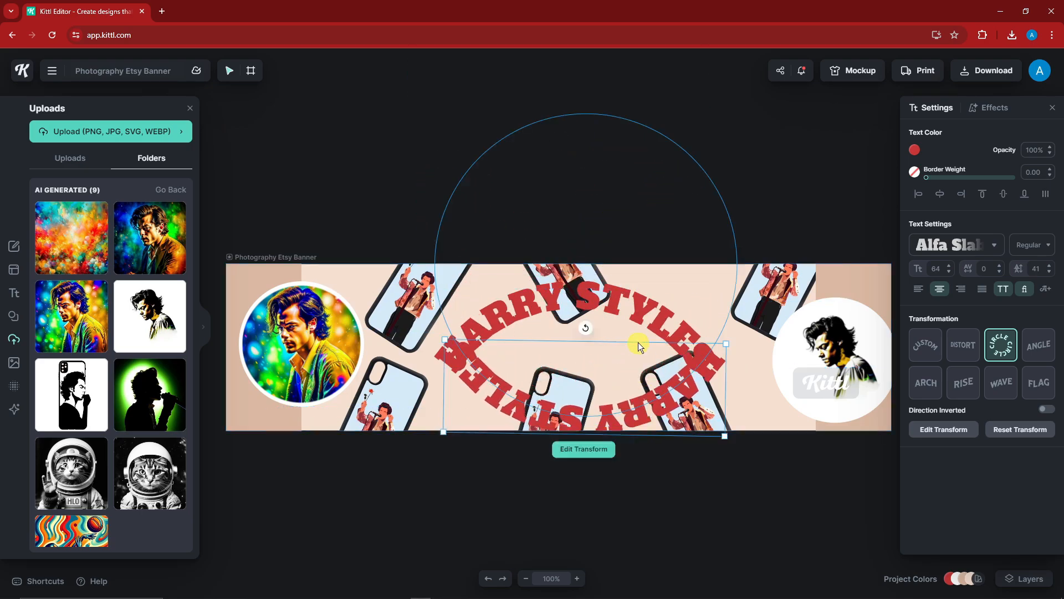
Shrink both HARRY STYLES arcs, the lower one to font size 39, and align them as a smaller oval
drag(713, 251, 606, 286)
drag(589, 325, 631, 321)
click(711, 377)
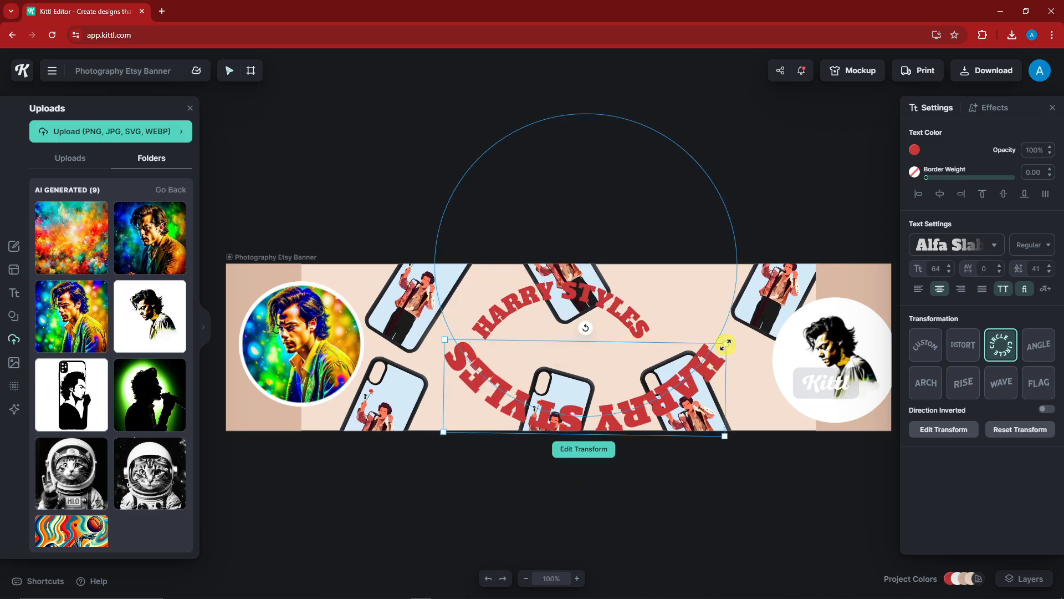
drag(726, 345, 628, 374)
mouse_move(620, 380)
mouse_down()
mouse_move(608, 380)
mouse_move(655, 347)
mouse_move(628, 370)
mouse_up()
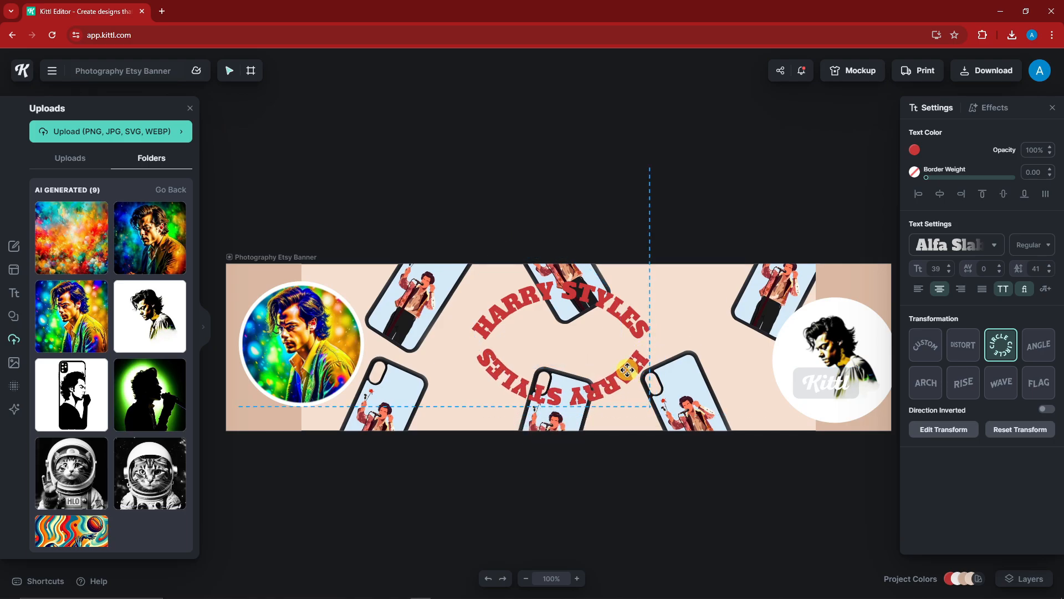
Shift the upper and lower HARRY STYLES arcs slightly left and down, keeping them together as an oval
drag(624, 313, 620, 322)
drag(612, 382, 606, 390)
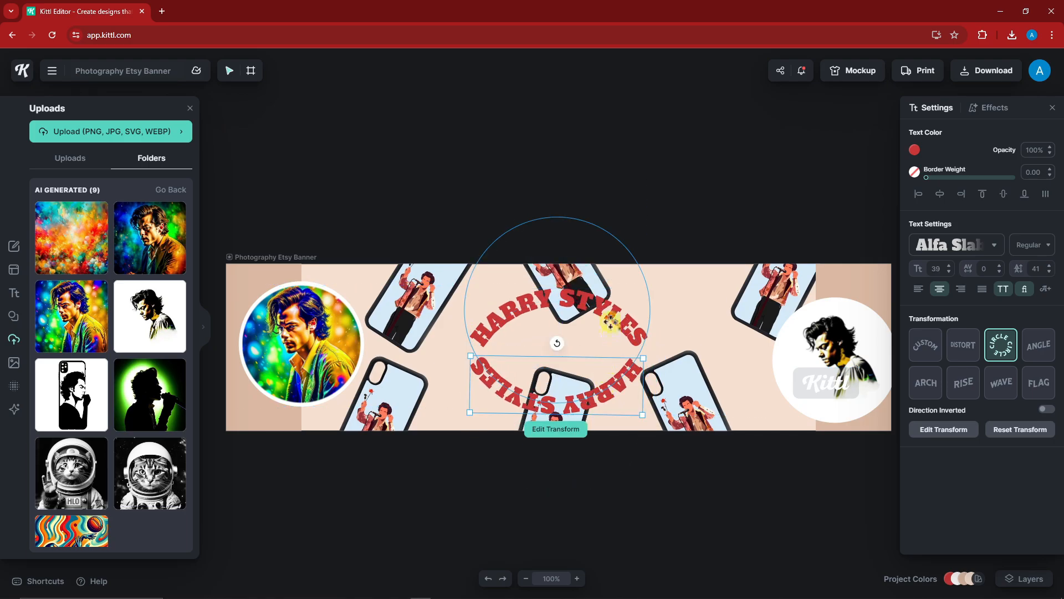
drag(610, 323, 597, 328)
drag(605, 386, 597, 390)
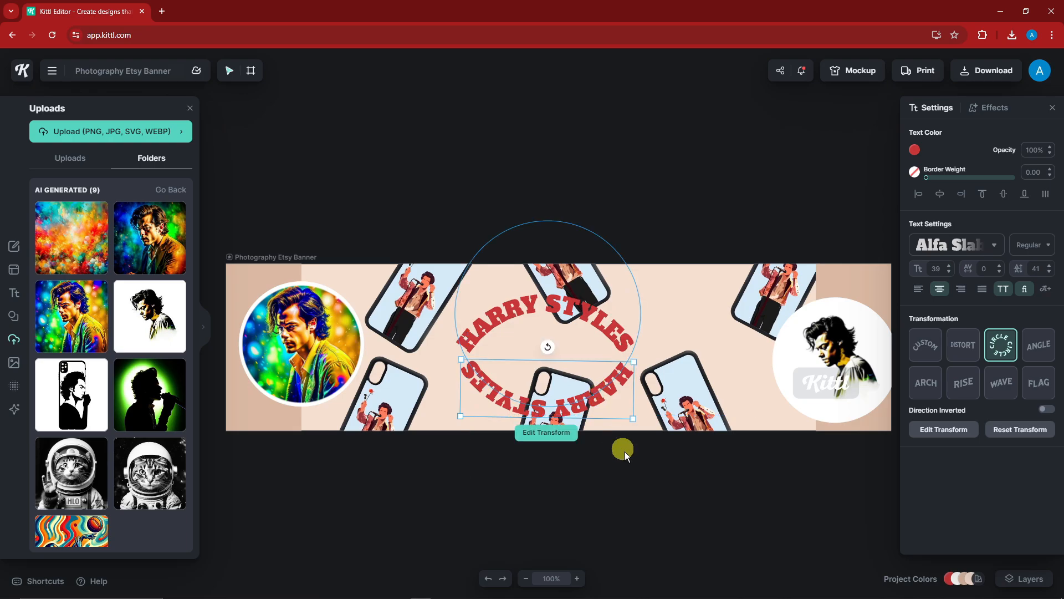
click(624, 451)
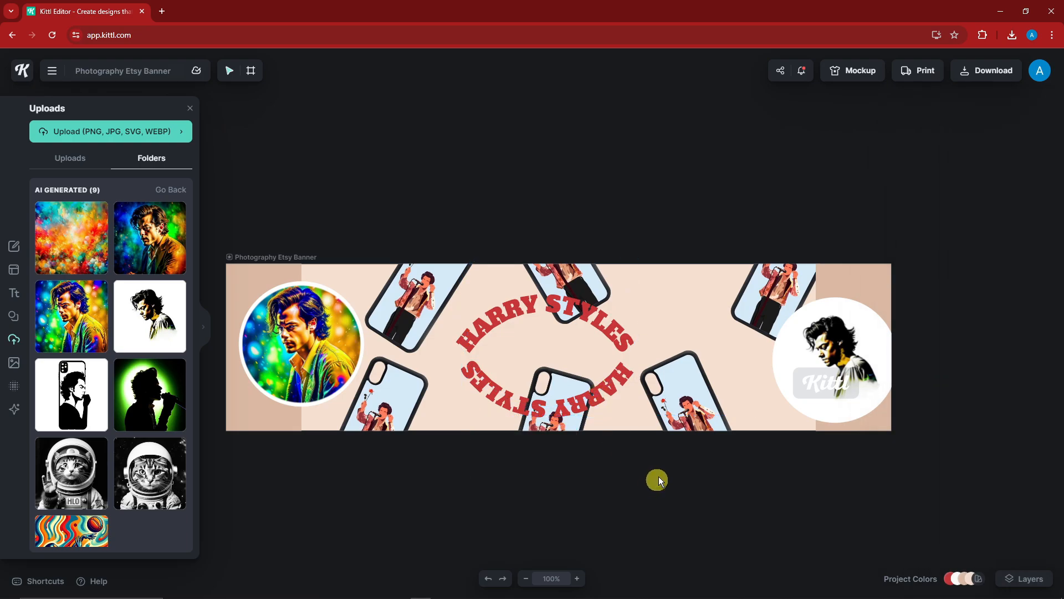
click(617, 320)
click(704, 455)
Add the colourful abstract image from the AI Generated folder, enlarge it across the banner's middle and send it to the back
click(254, 272)
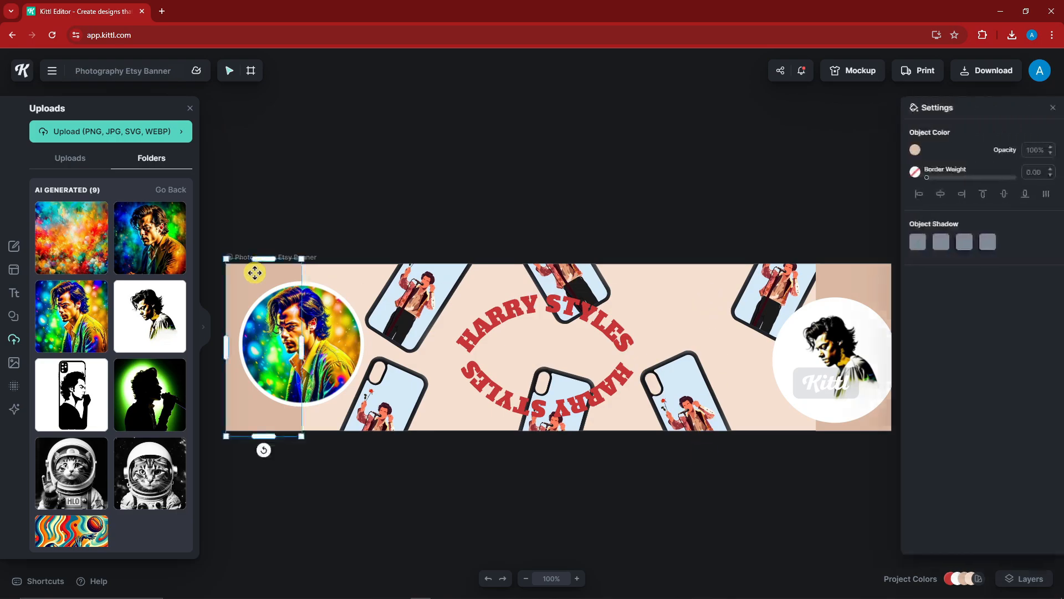
click(331, 164)
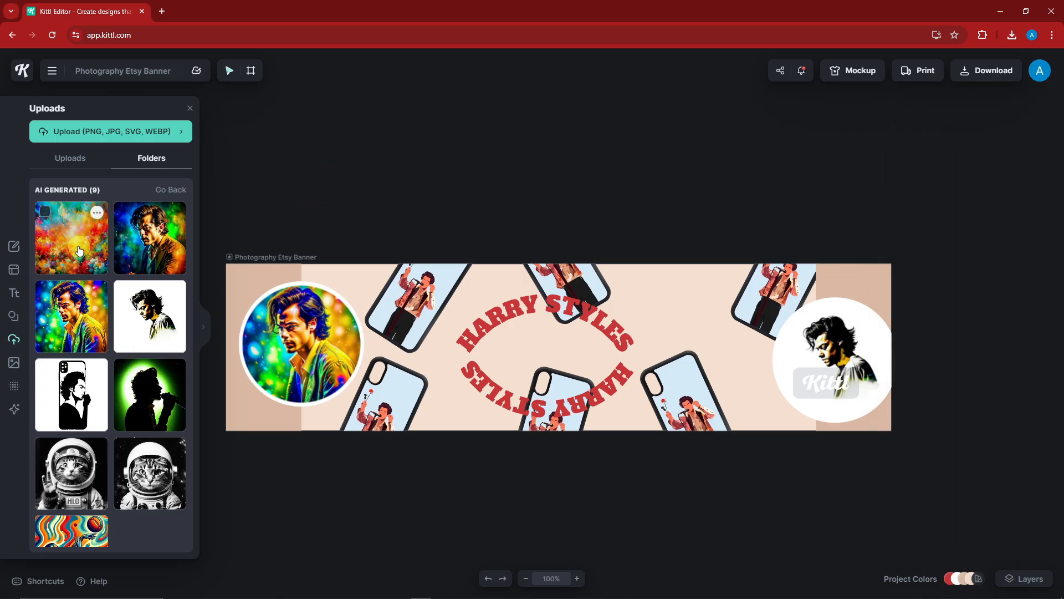
click(85, 245)
drag(529, 352, 636, 349)
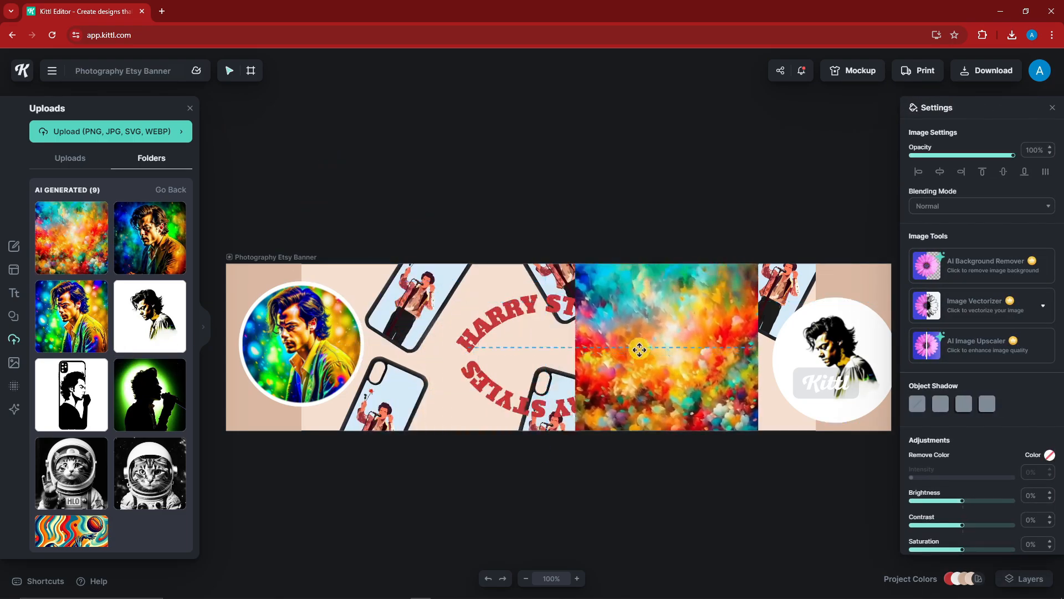
right_click(677, 317)
click(731, 470)
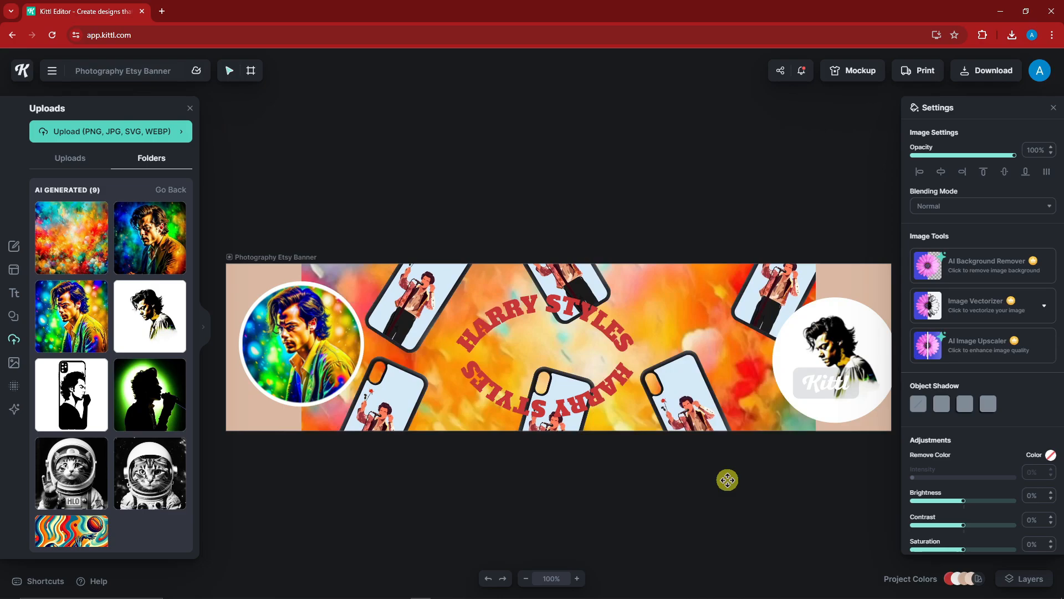
Try to cover the banner's left beige strip with another copy of the colourful abstract image
click(248, 276)
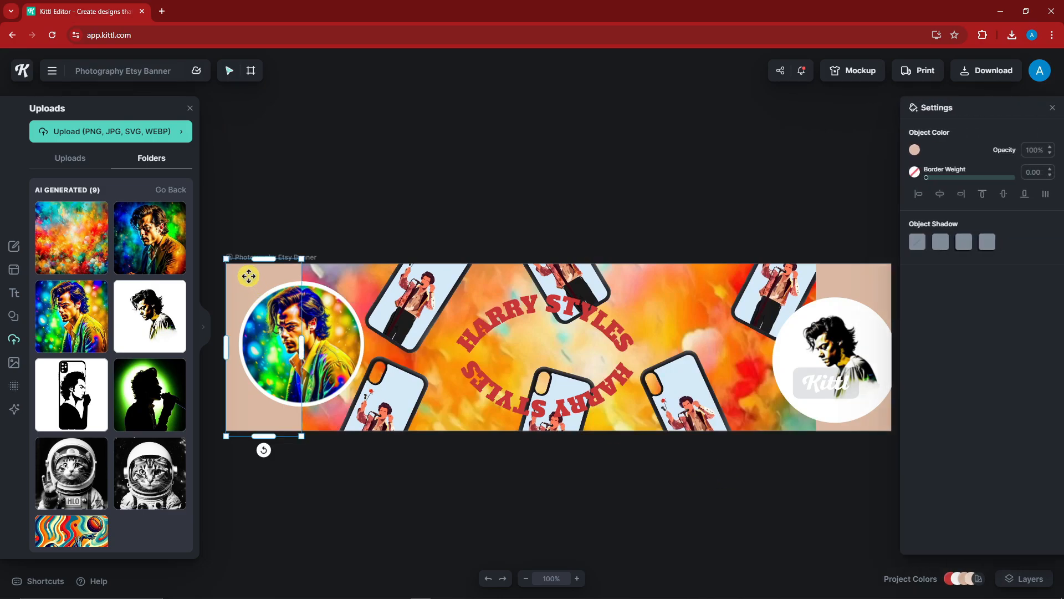
click(71, 238)
drag(572, 317, 316, 309)
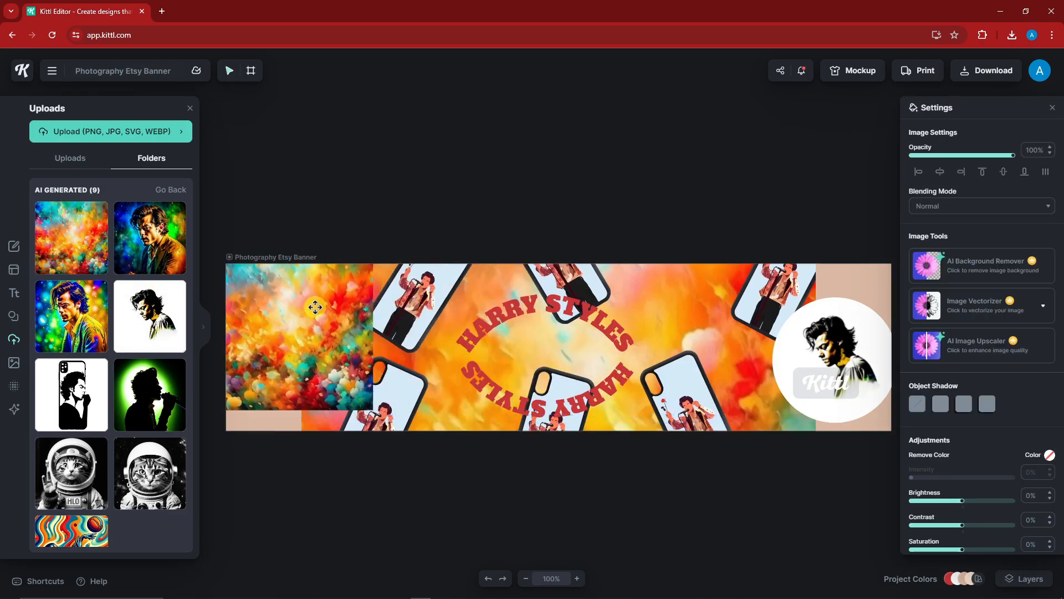
right_click(241, 278)
click(284, 435)
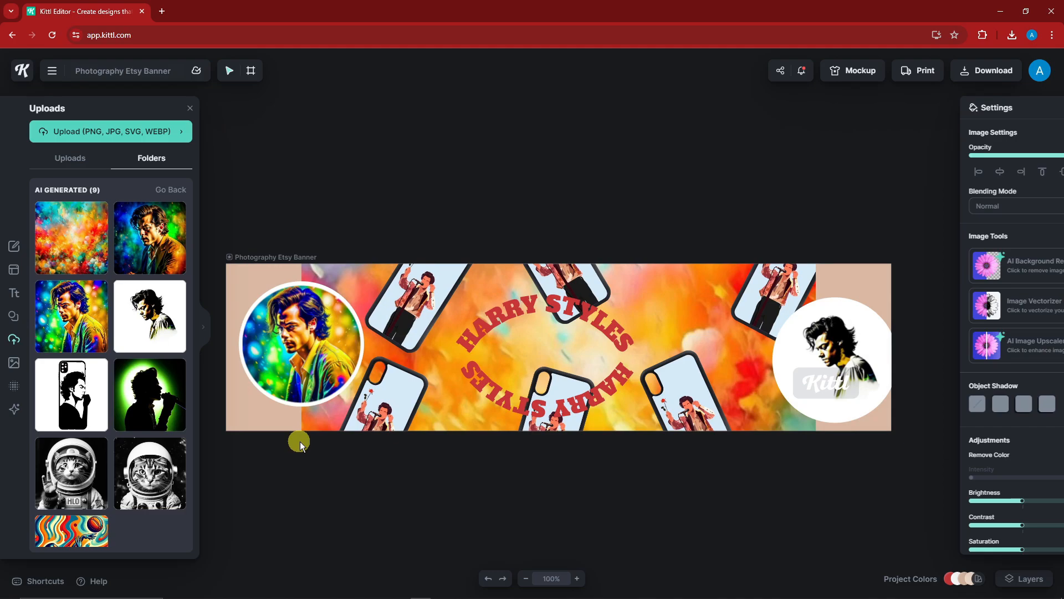
click(89, 256)
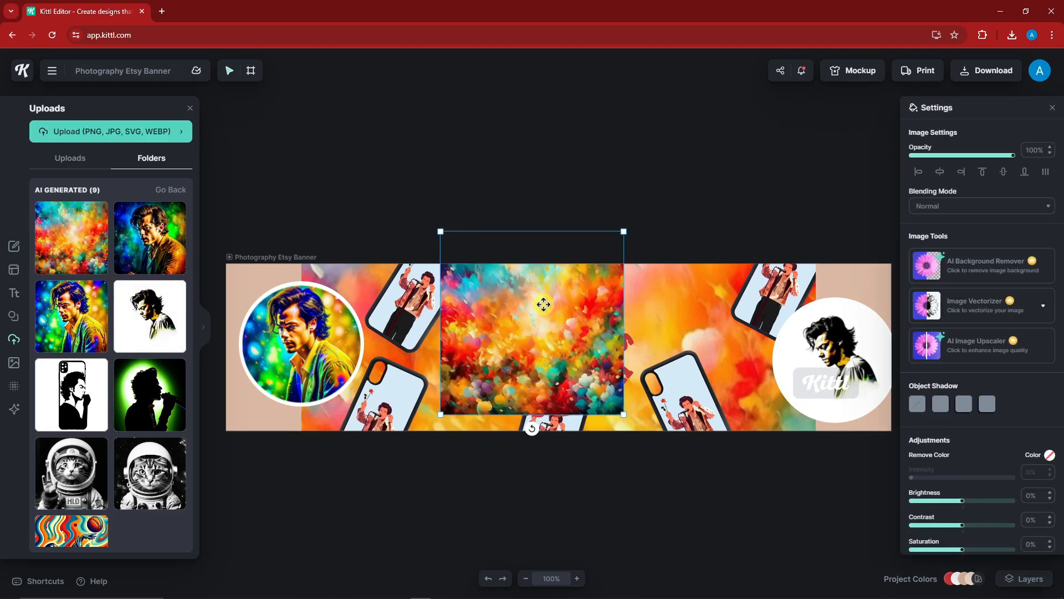
key(Delete)
Delete the beige rectangles at the banner's left and right ends to uncover the colourful background
click(266, 271)
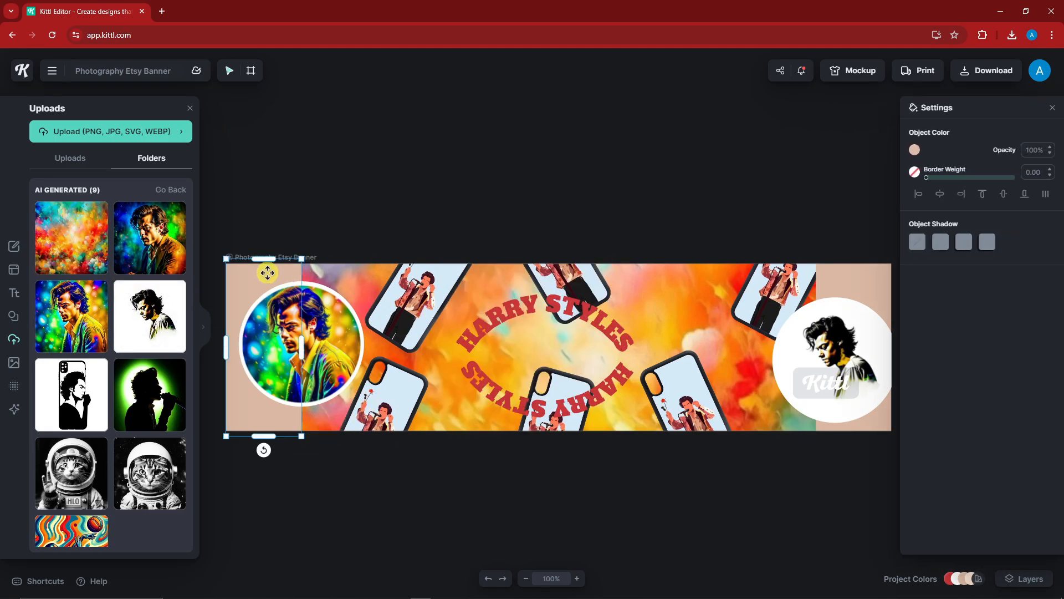
key(Delete)
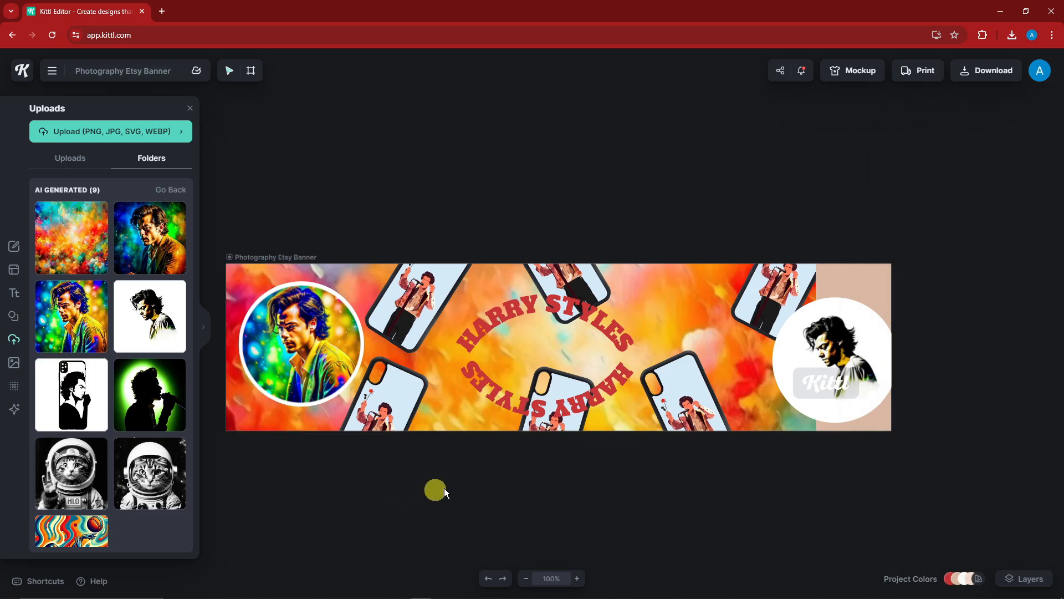
click(838, 291)
key(Delete)
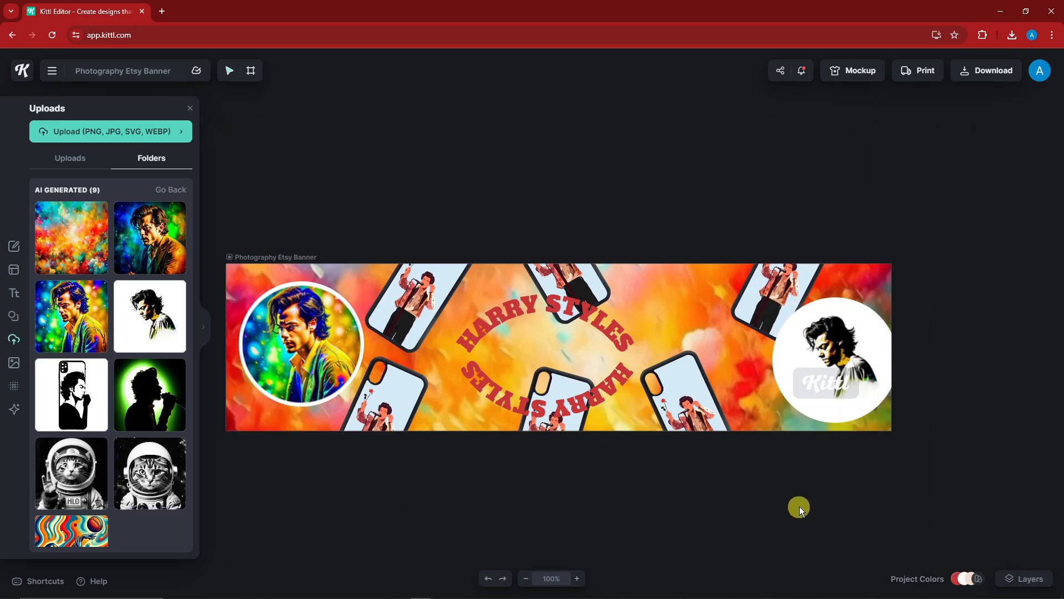
Show all adjustments for the artboard's background image and set its blur to 10%
drag(416, 470, 447, 474)
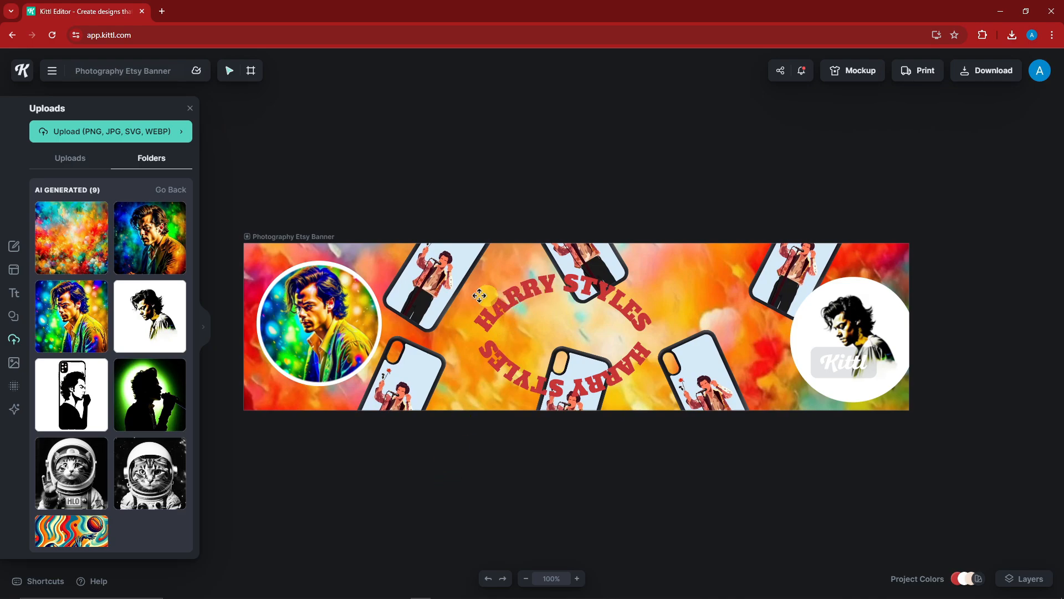
click(248, 235)
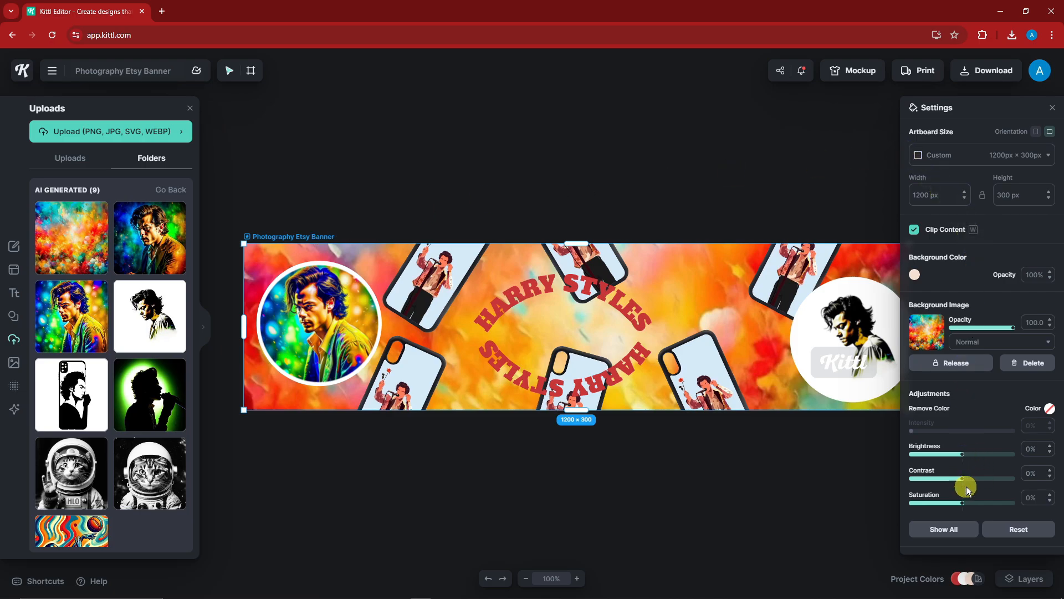
click(968, 529)
scroll(991, 427, down, 1)
scroll(991, 427, down, 1)
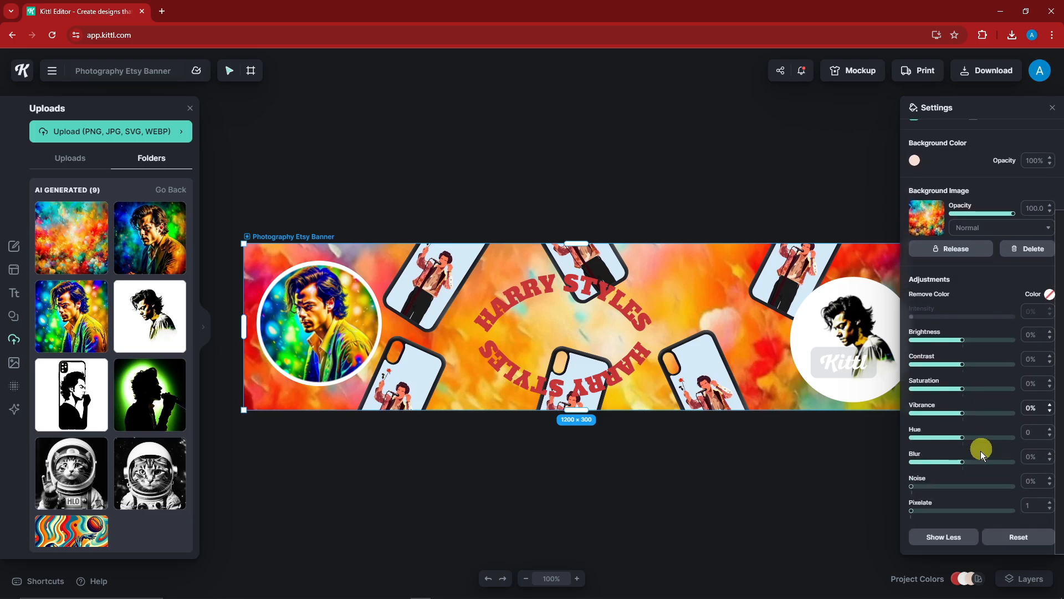
drag(963, 466, 970, 468)
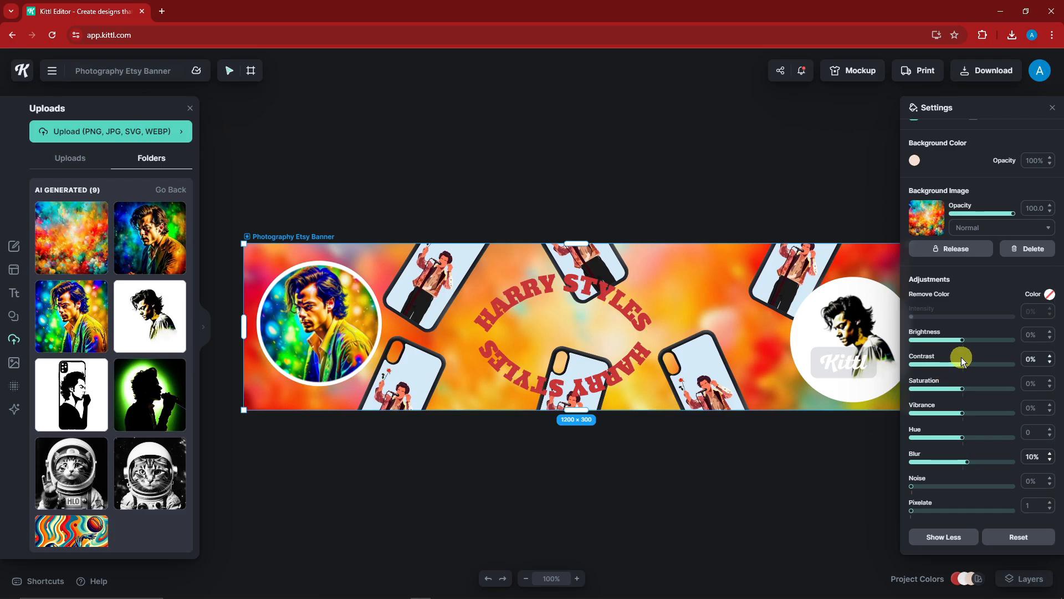
Raise the background image's brightness to about 13% and lower its contrast slightly
drag(964, 344, 967, 345)
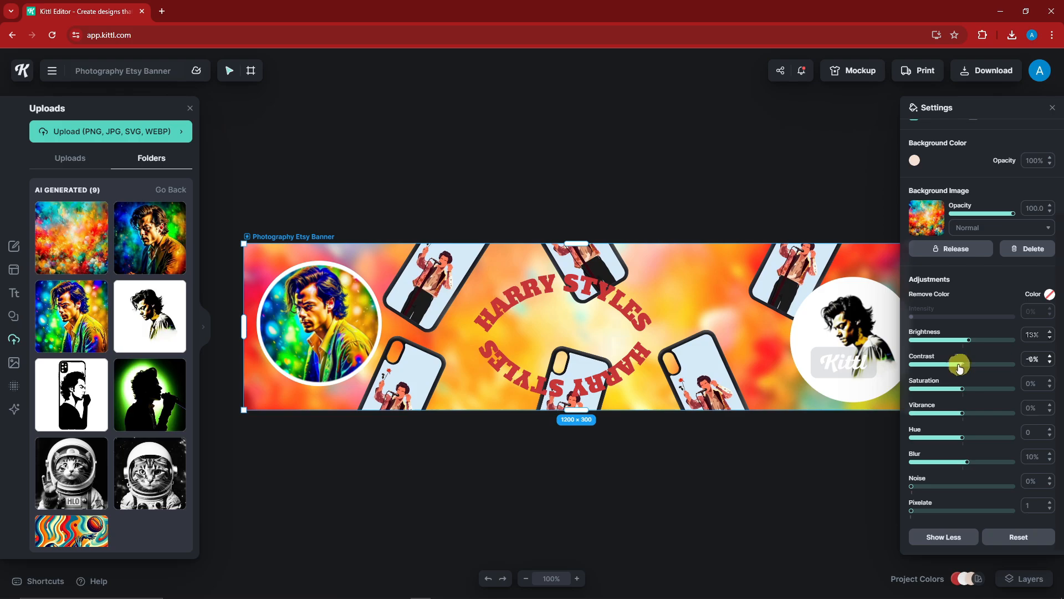
drag(960, 366, 958, 363)
click(770, 527)
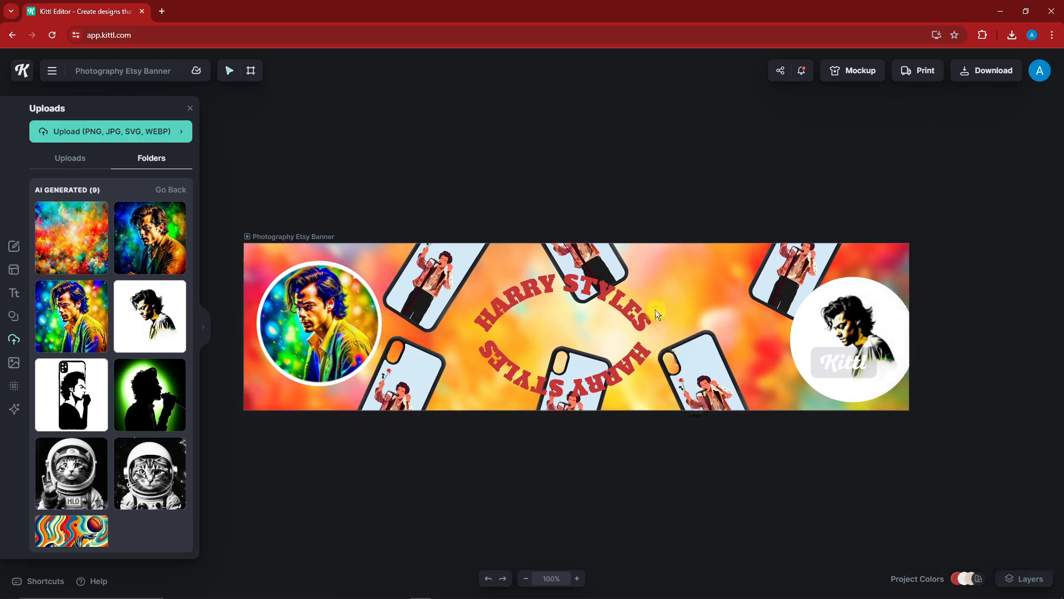
Move the upper and lower HARRY STYLES arcs up slightly, keeping their oval arrangement
drag(655, 309, 636, 294)
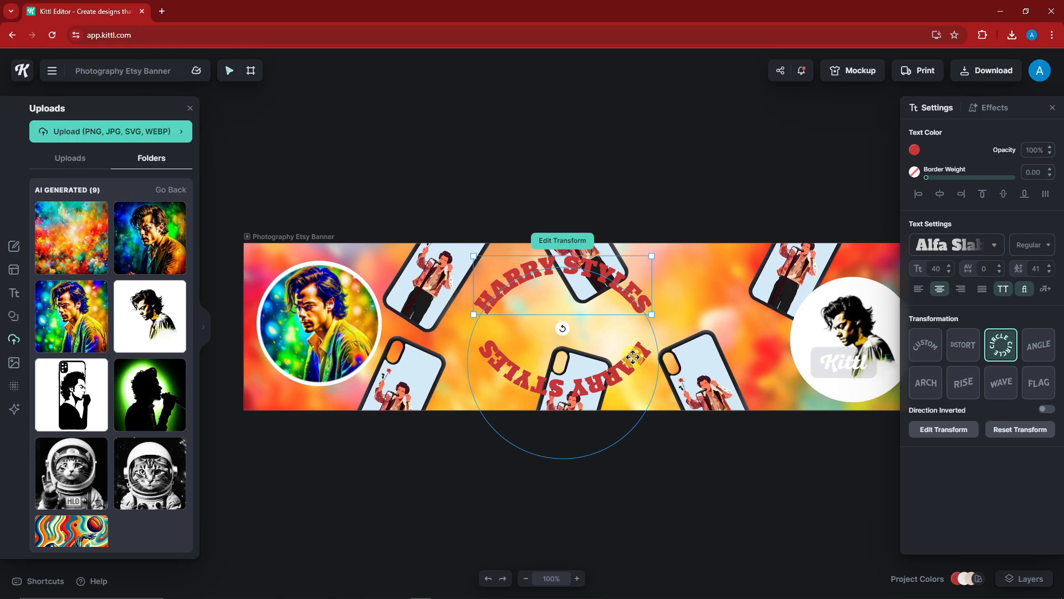
drag(633, 356, 633, 339)
click(671, 465)
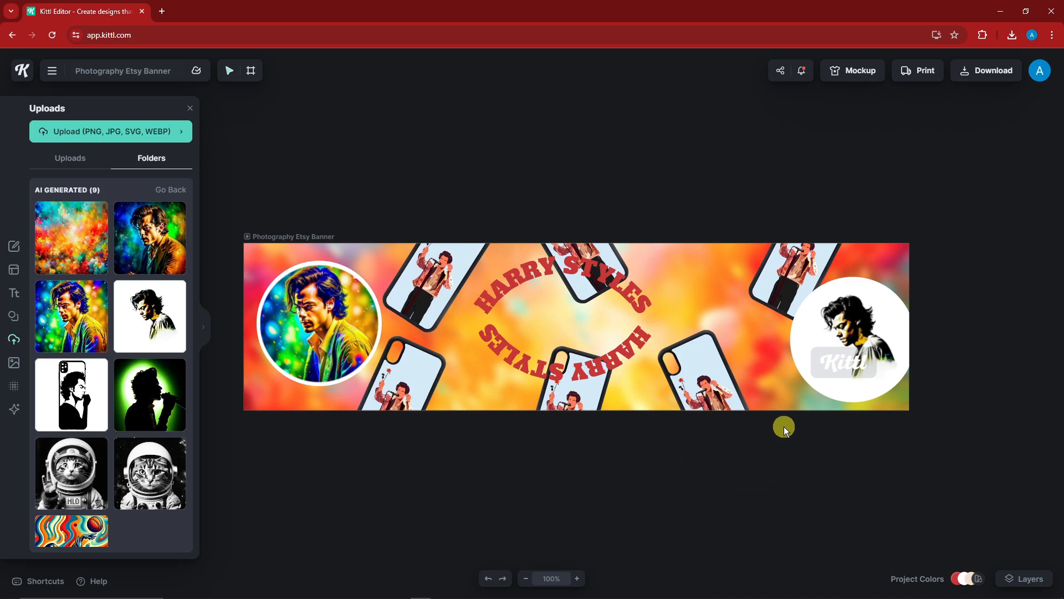
click(848, 326)
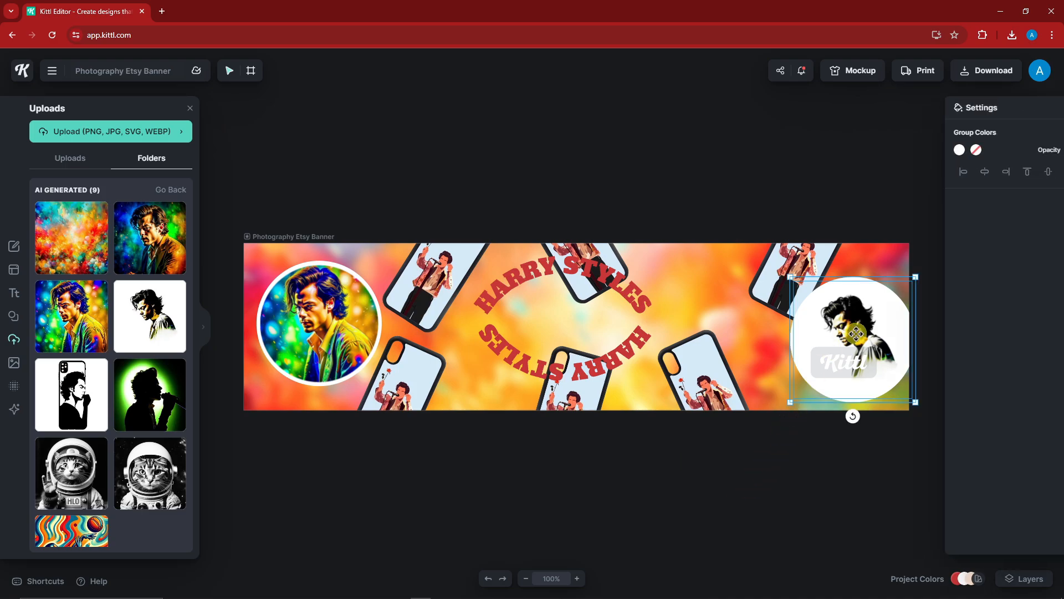
click(735, 192)
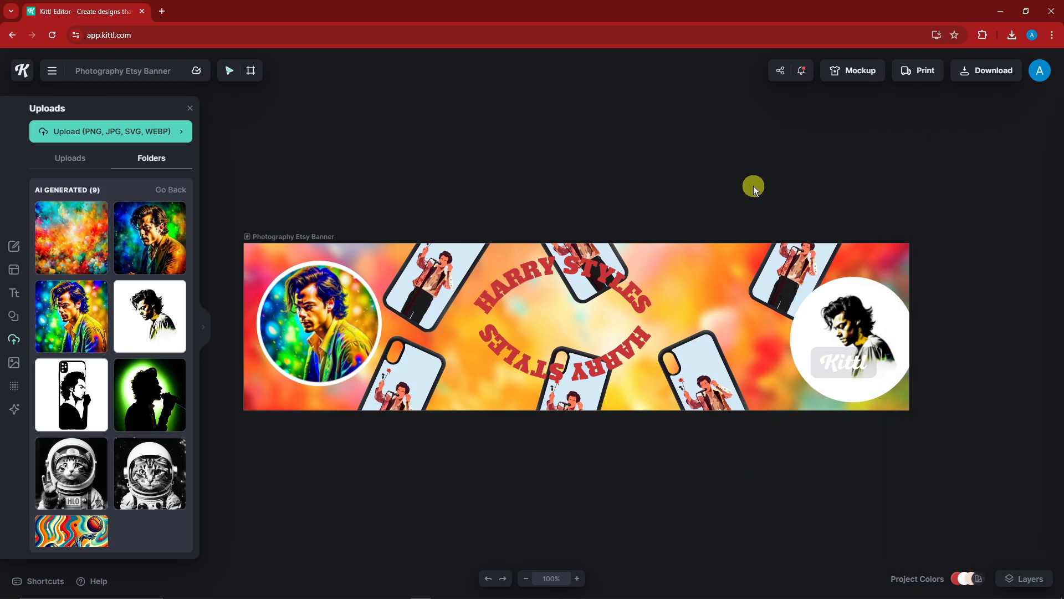
Download the Photography Etsy Banner artboard as an 800 × 200 px PNG and dismiss the pop-up
click(1006, 80)
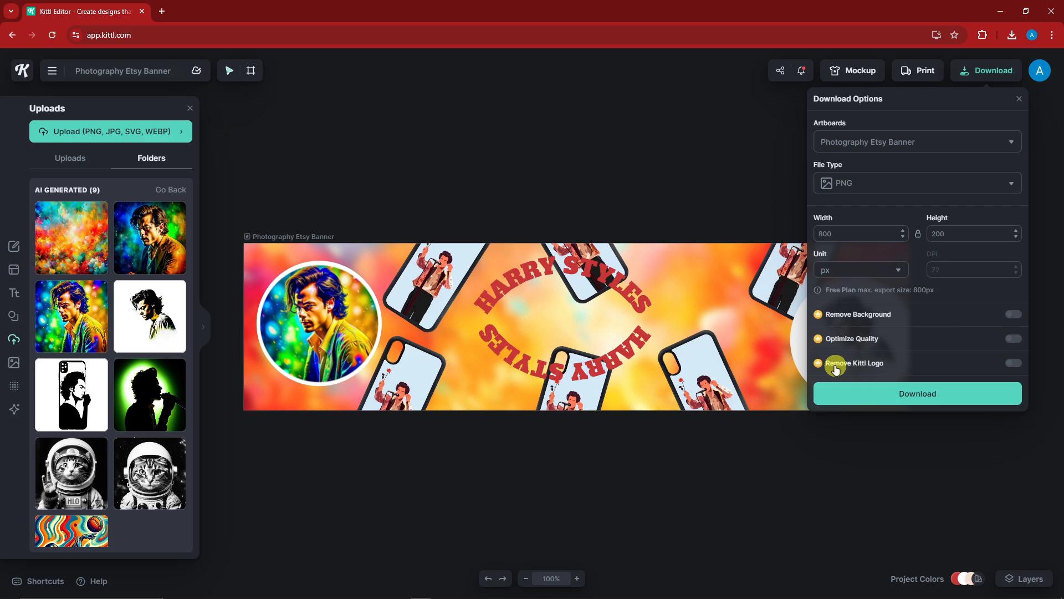
click(944, 403)
click(773, 186)
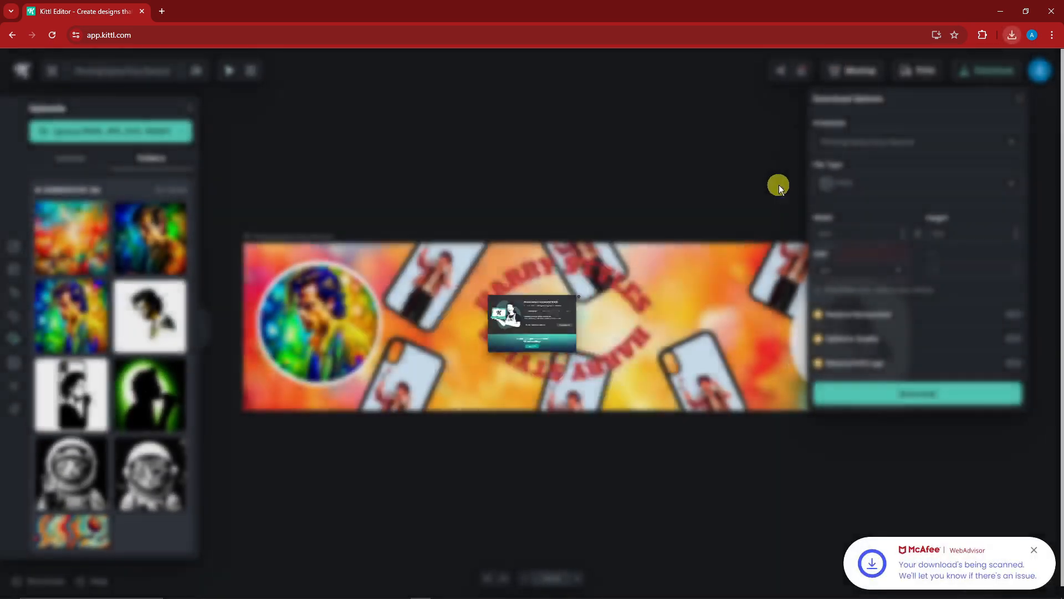
View the downloaded banner from the Downloads folder, and close the download options and the Invite Friends promotion
click(1013, 35)
click(986, 83)
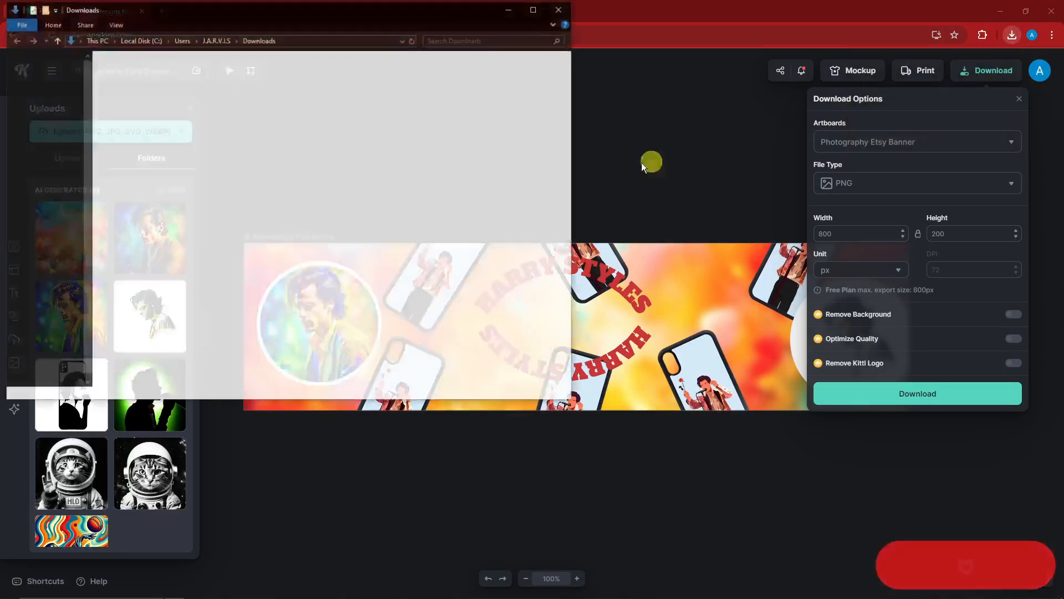
double_click(149, 126)
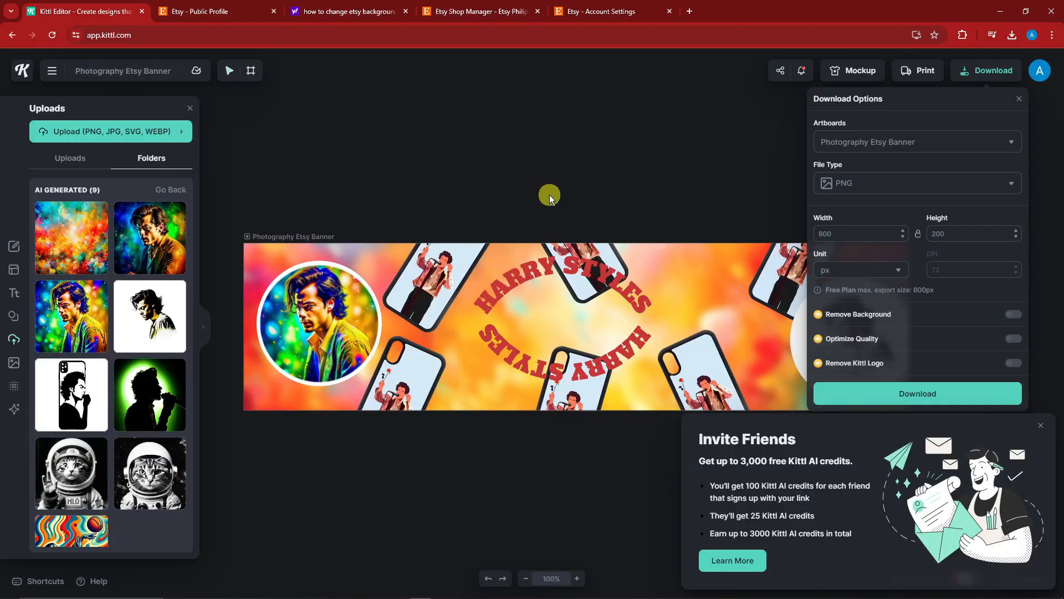
click(550, 194)
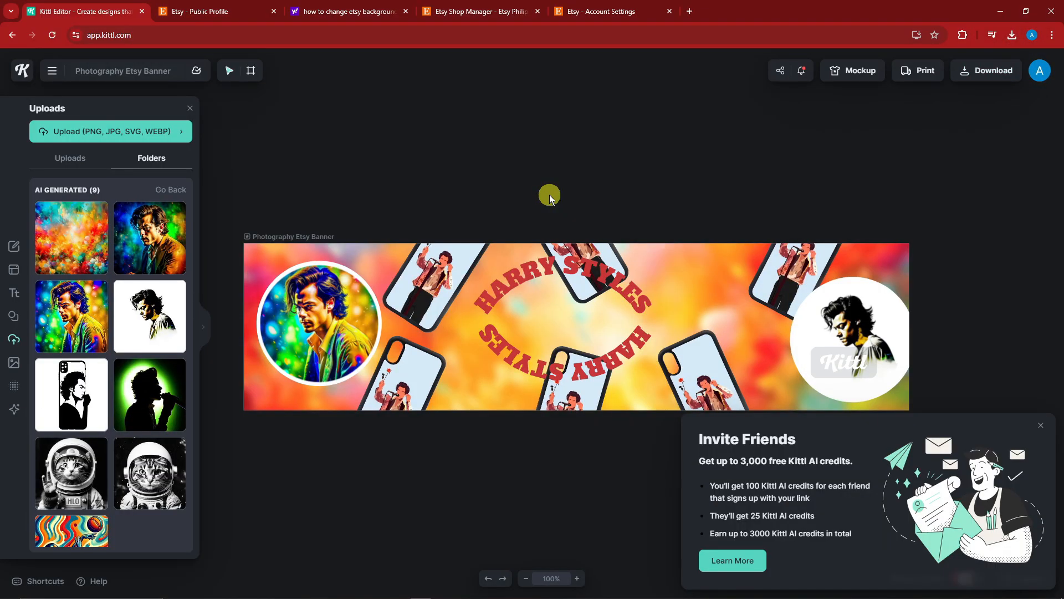
click(1041, 426)
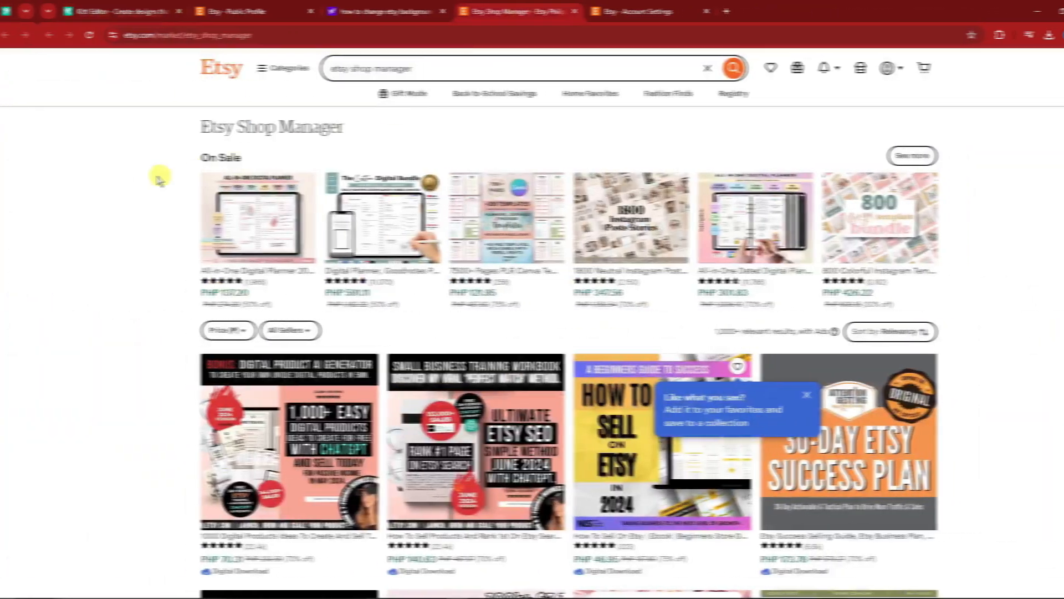
Look over the Etsy Shop Manager search page and the options in the account menu
scroll(102, 185, down, 4)
scroll(100, 185, up, 4)
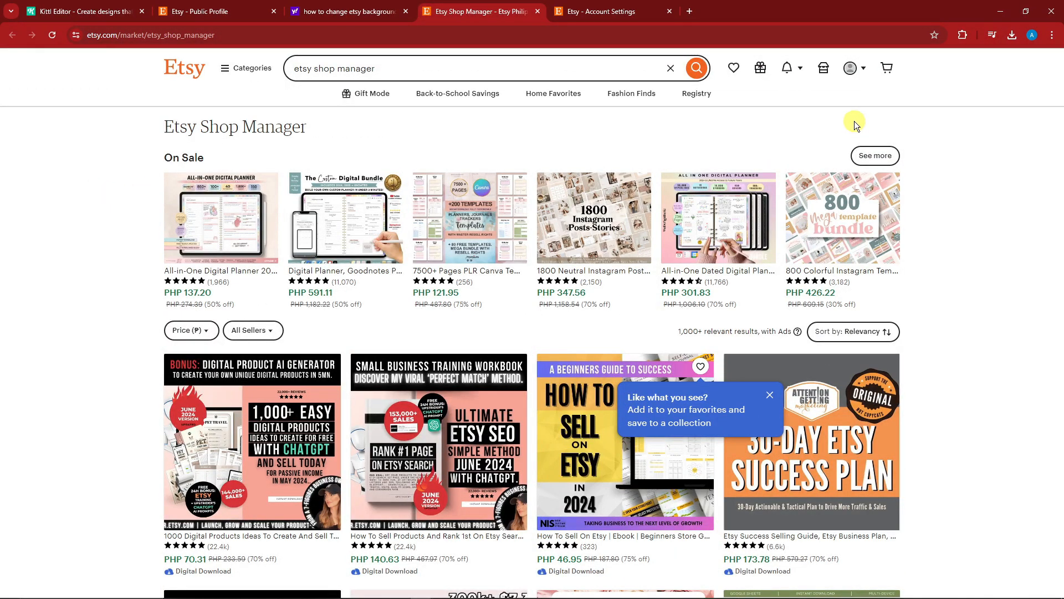
click(851, 67)
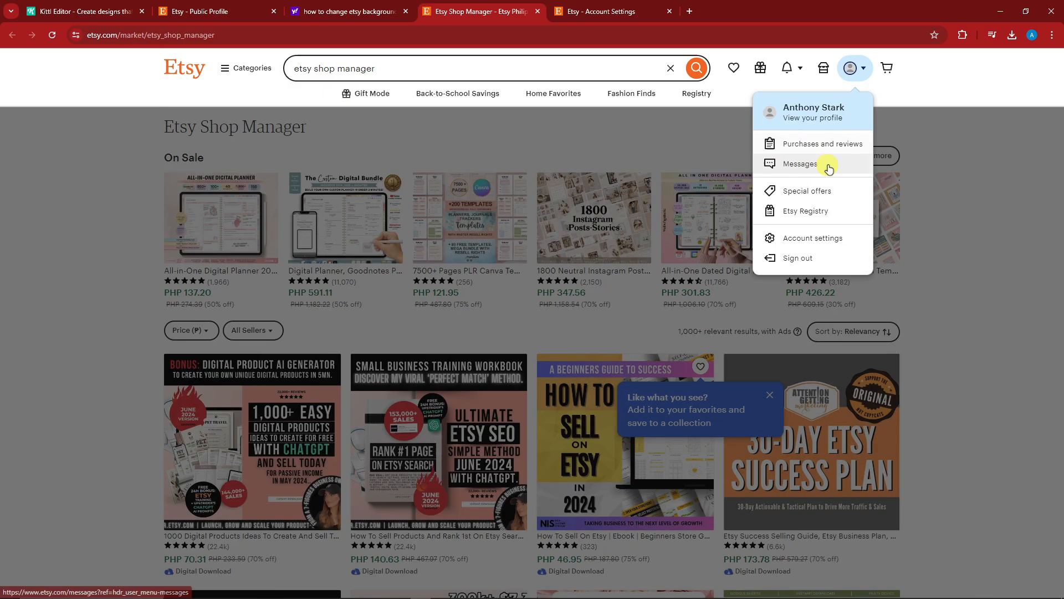
click(975, 162)
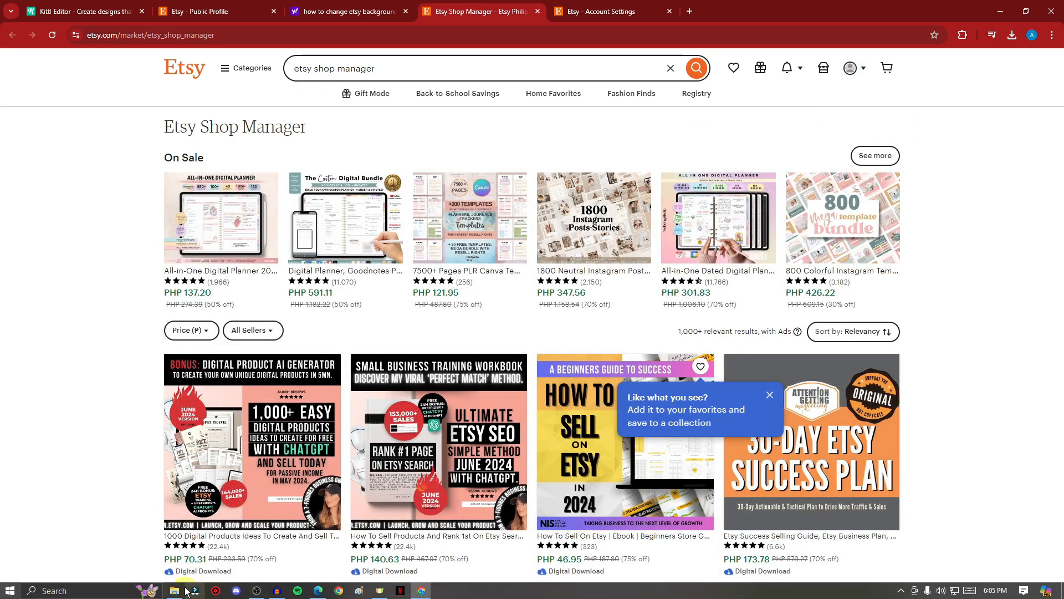
Open the image 123 from the Desktop folder and close the folder window
click(176, 588)
double_click(406, 268)
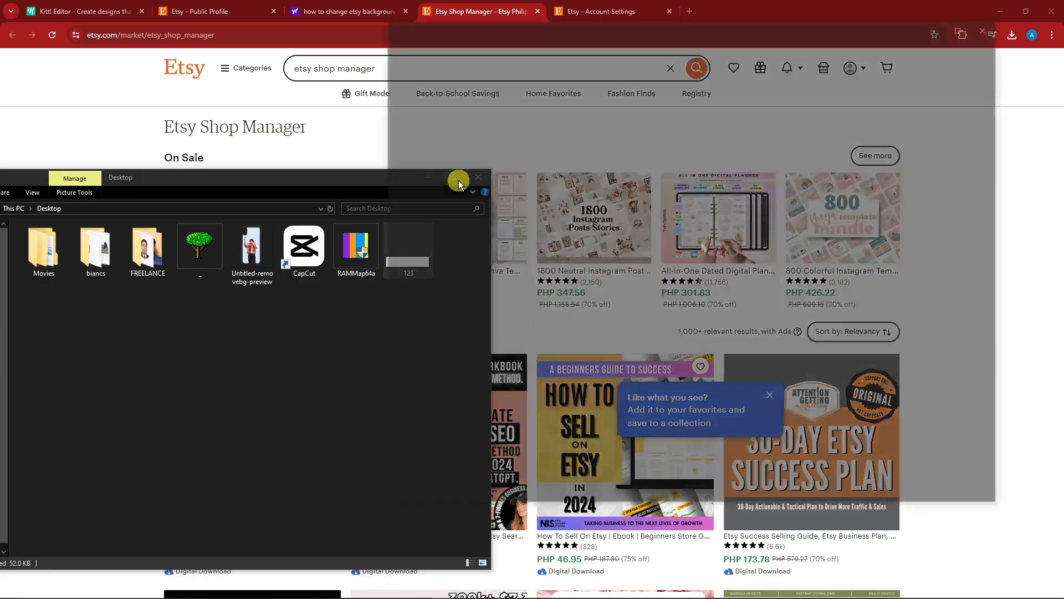
click(335, 176)
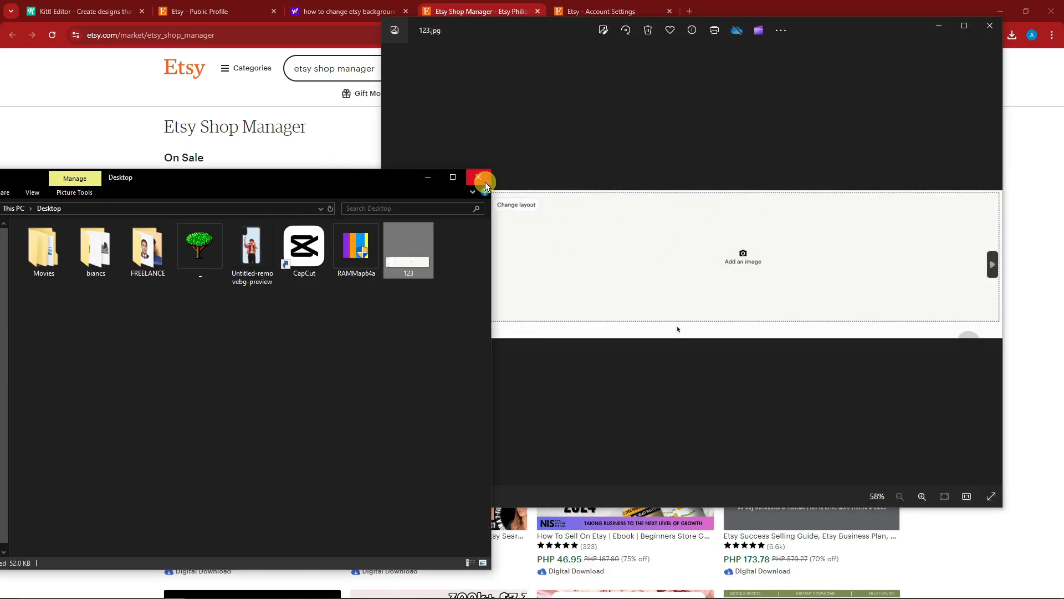
click(483, 176)
Examine the Shop Manager navigation and the Add an image banner area in 123.jpg, and close the image
scroll(574, 240, up, 3)
drag(574, 240, 773, 312)
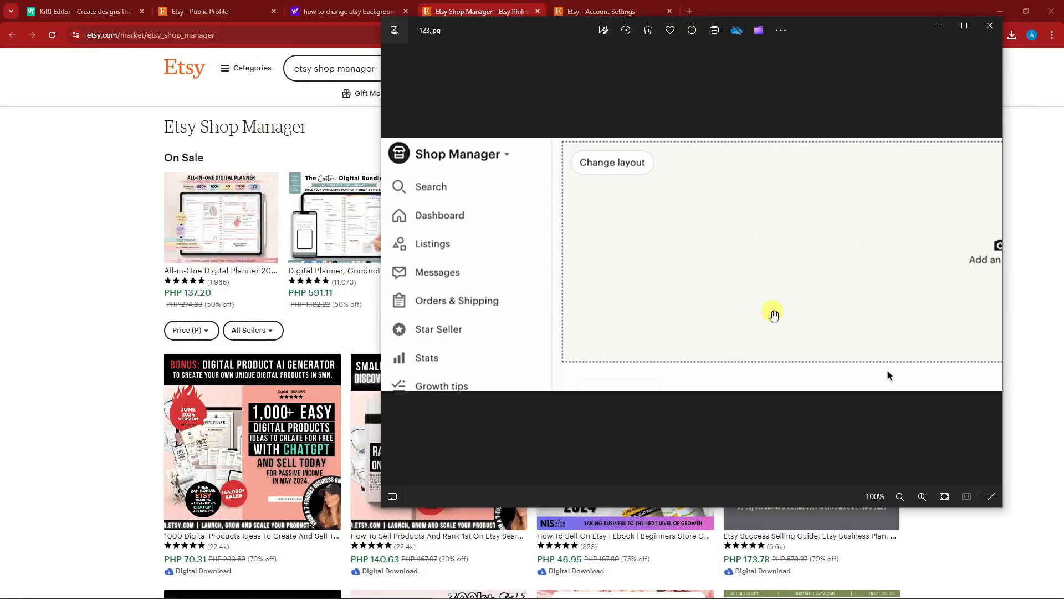
scroll(710, 369, down, 2)
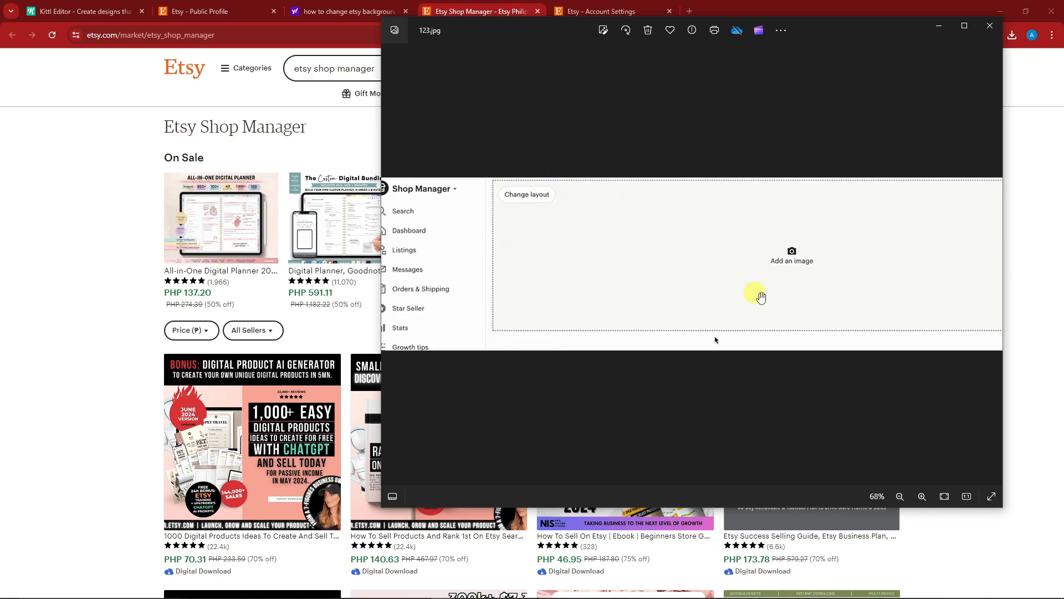
drag(762, 297, 740, 301)
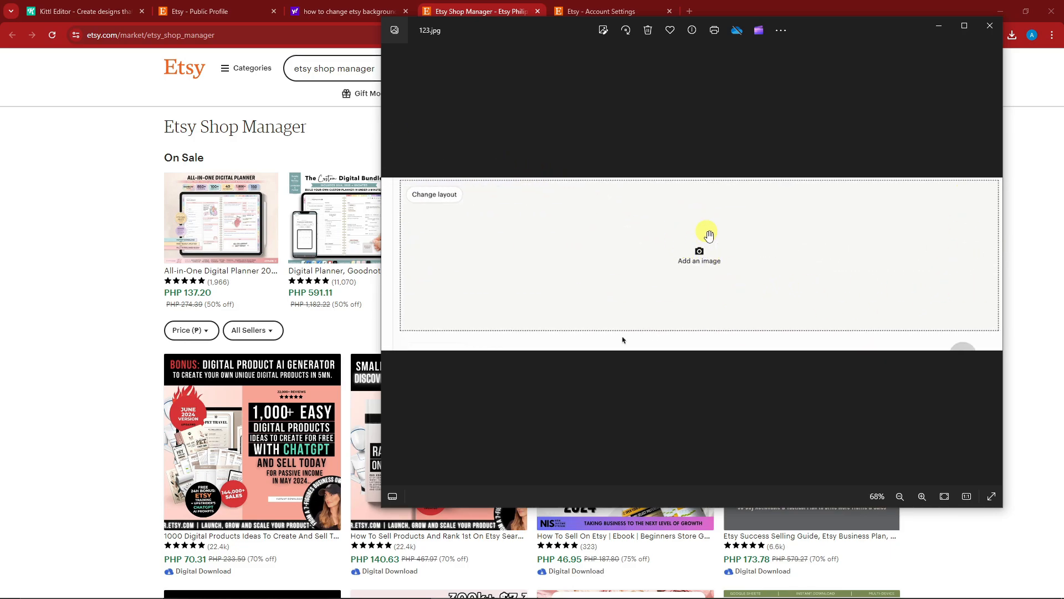
click(990, 25)
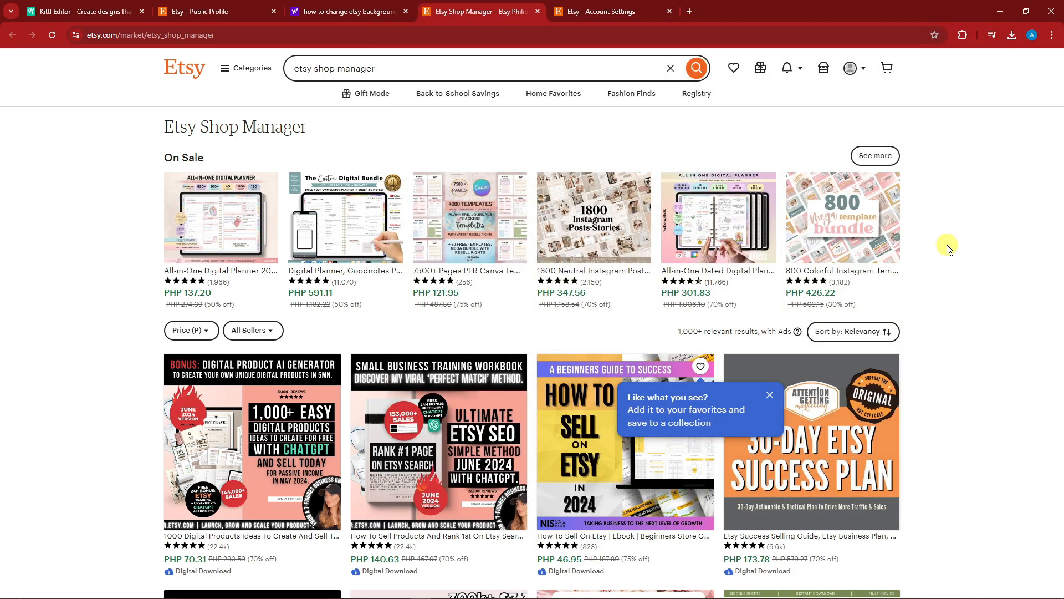